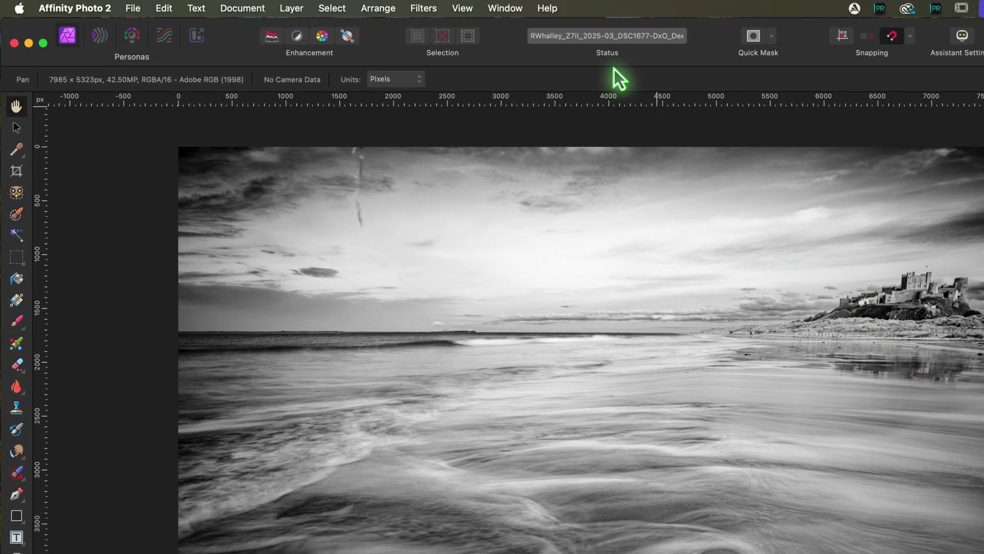
# Show the Macro panel from the Window menu beside the beach photo
pyautogui.click(515, 7)
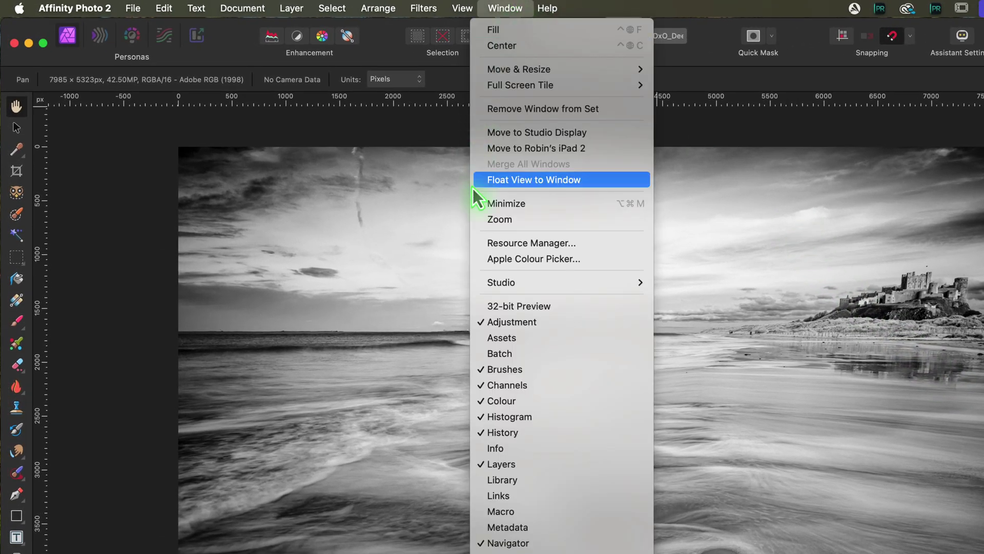
pyautogui.click(511, 511)
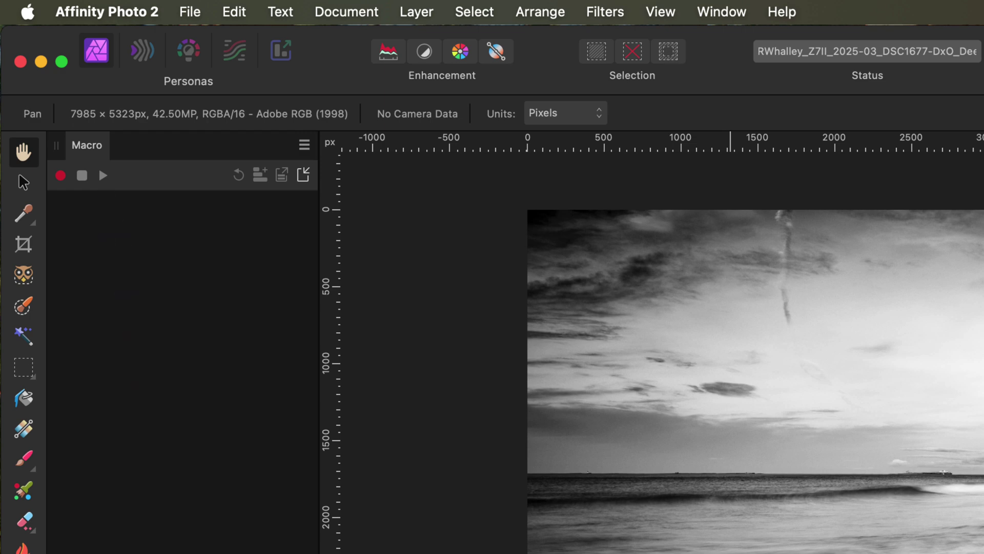
# Begin recording a new, empty macro with the red Record button
pyautogui.click(61, 177)
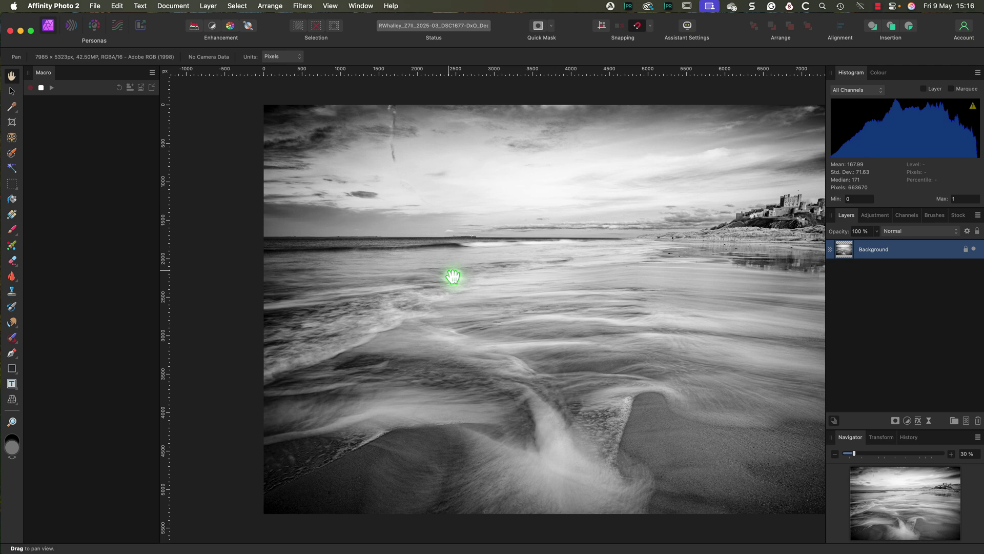
pyautogui.hscroll(5, 452, 277)
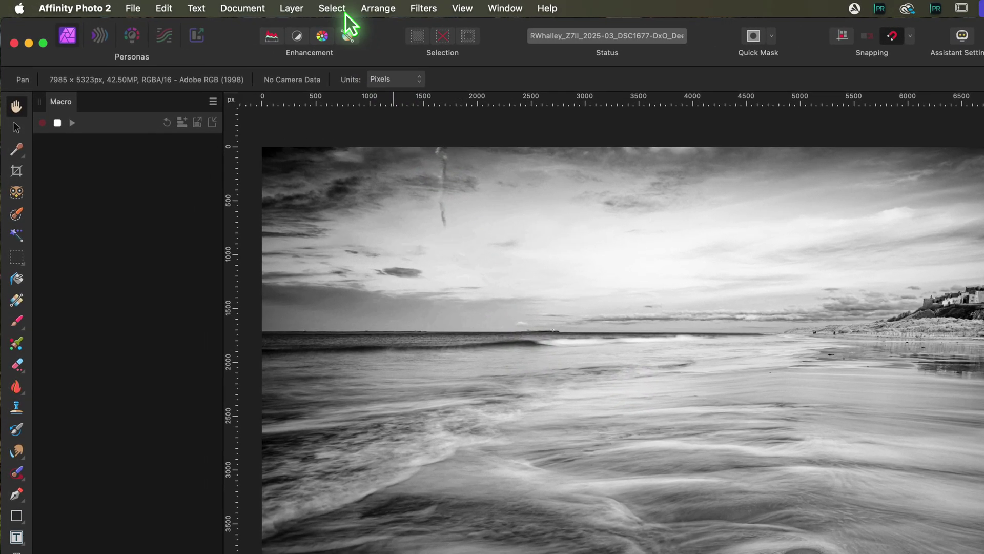
# Deselect all layers, then add a pixel layer named 'Film Grain' above Background
pyautogui.click(320, 9)
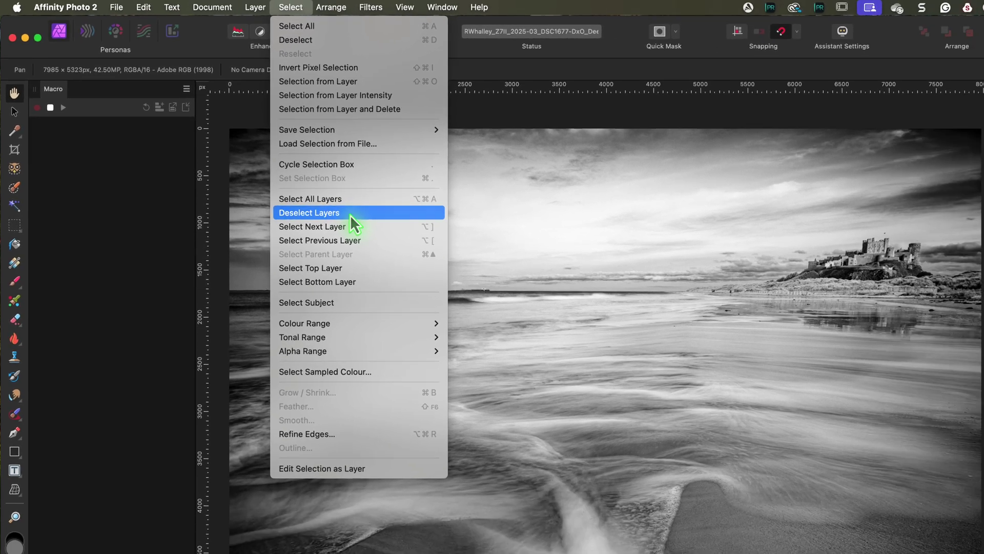
pyautogui.click(399, 244)
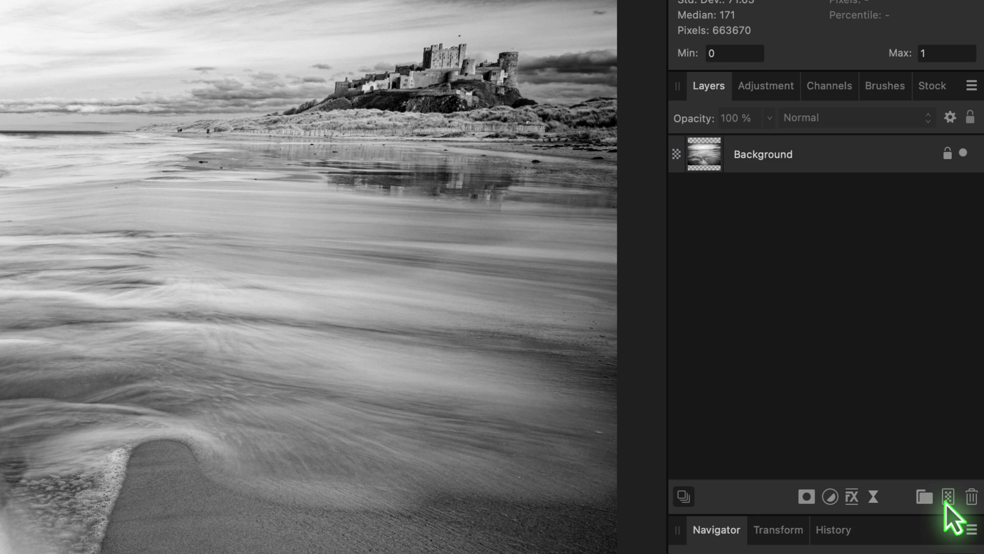
pyautogui.click(948, 500)
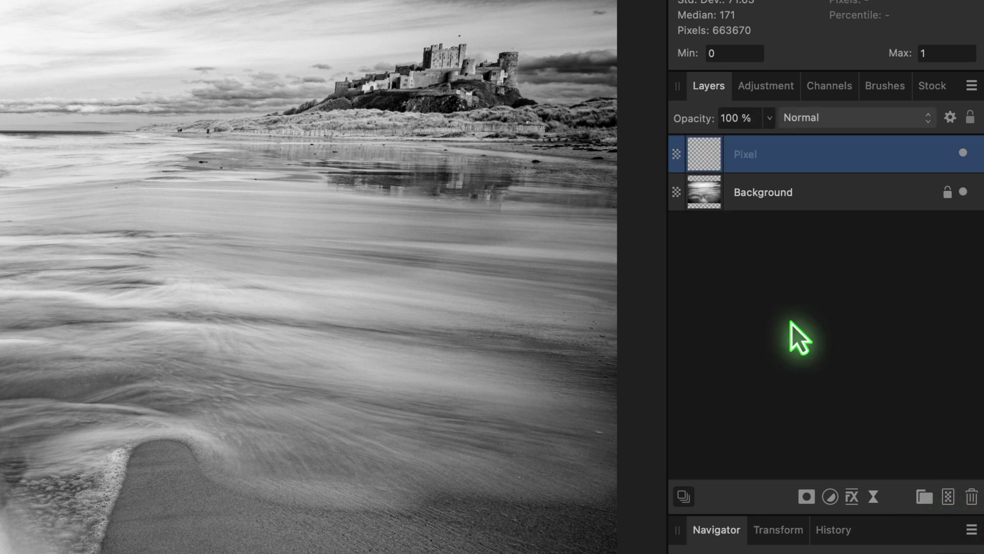
pyautogui.doubleClick(747, 155)
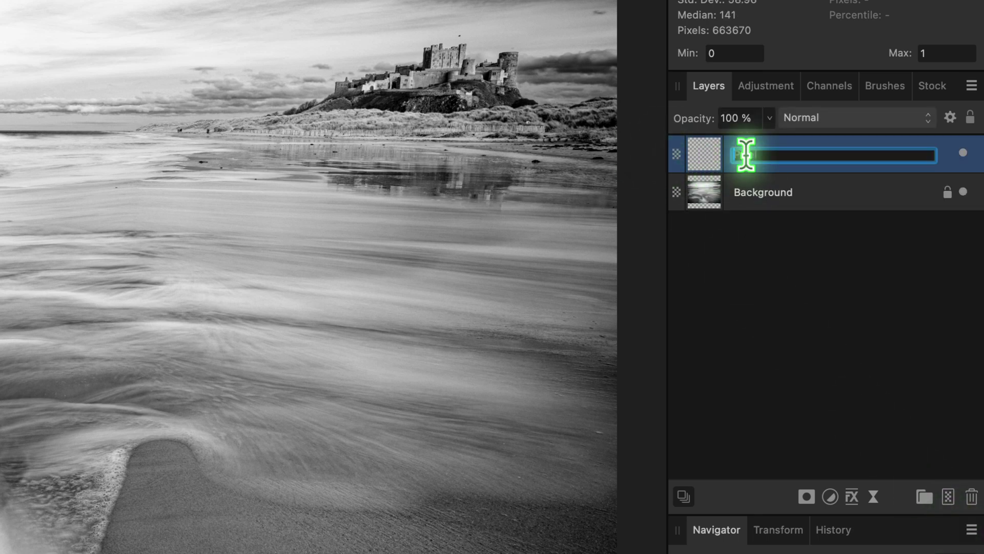
pyautogui.write('Film Grain')
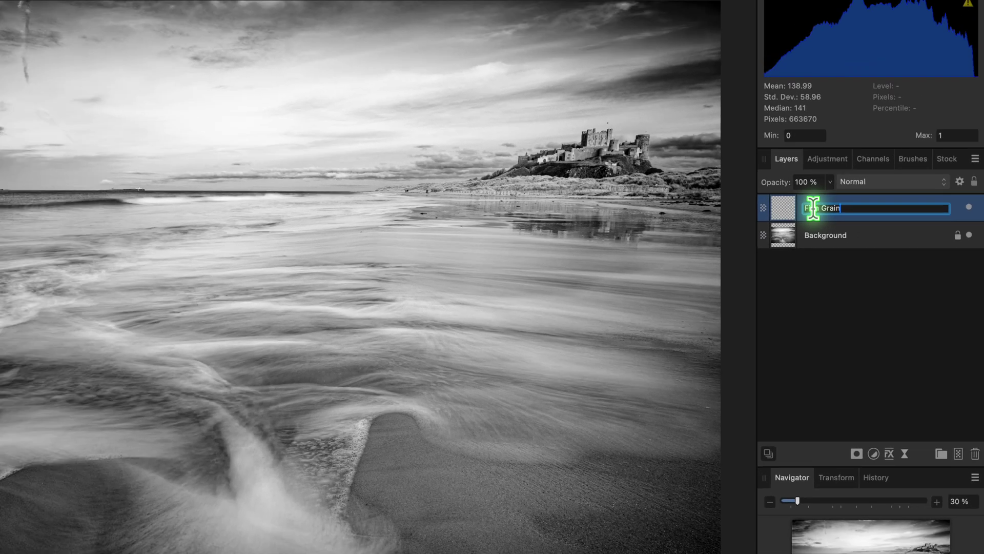
pyautogui.press('Return')
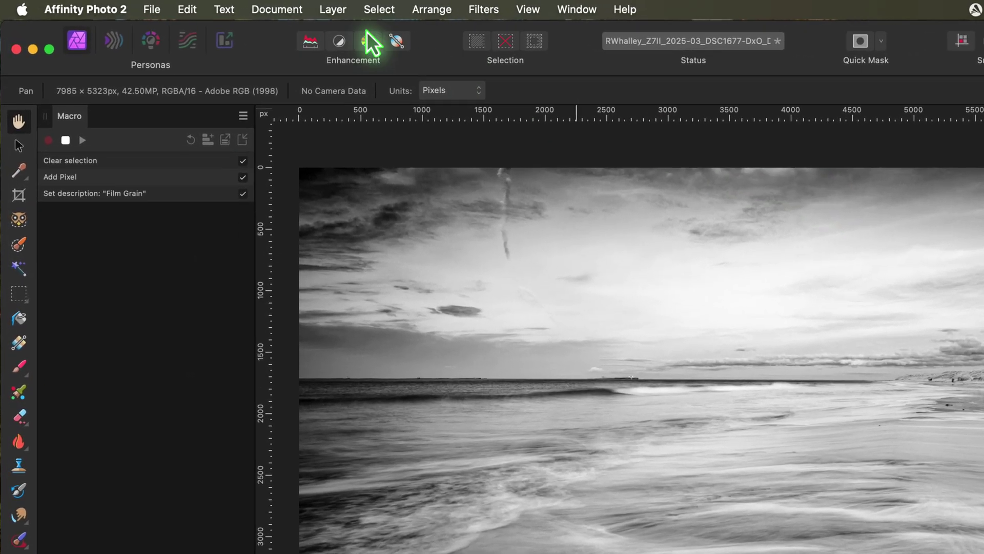
# Fill the Film Grain layer with 50% grey (L at 50) using Edit > Fill
pyautogui.click(188, 10)
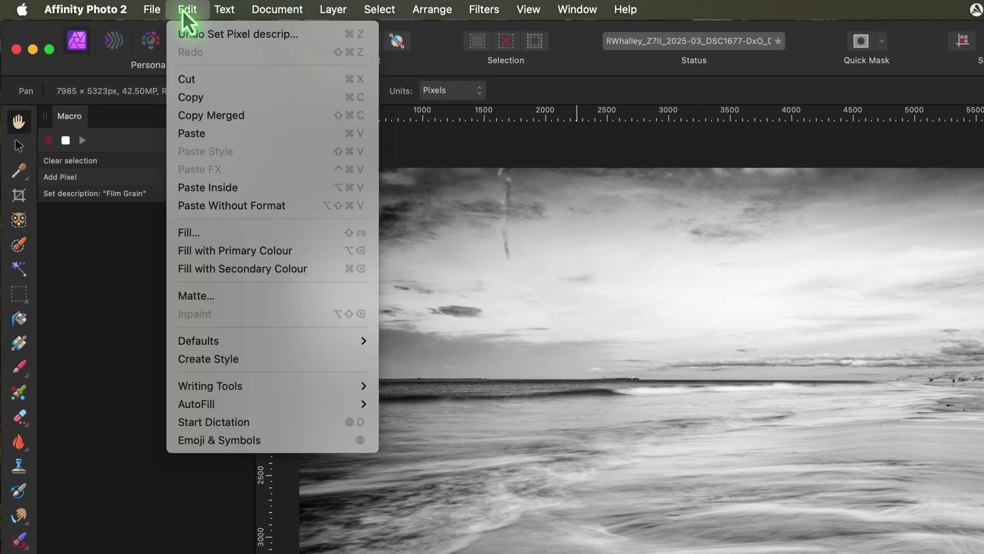
pyautogui.click(224, 235)
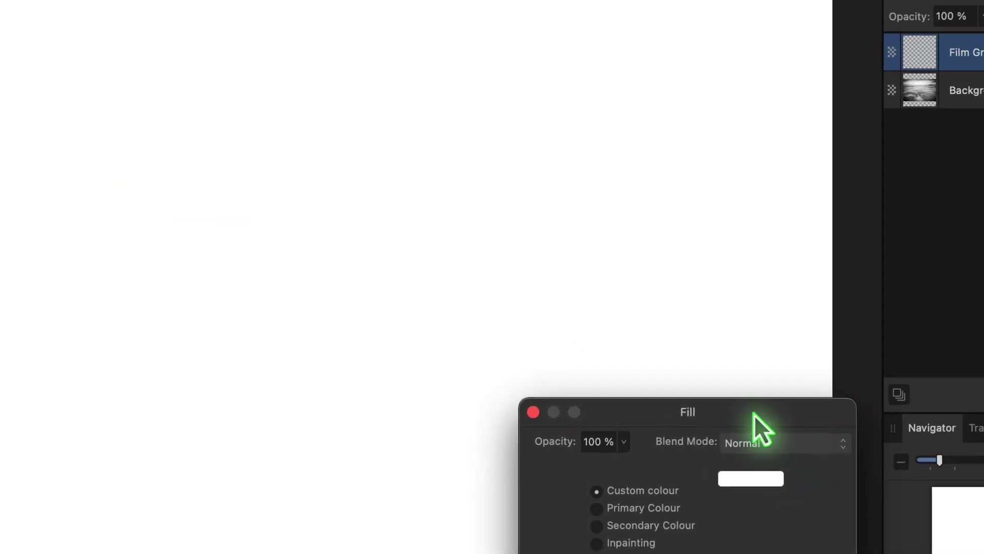
pyautogui.moveTo(754, 414); pyautogui.dragTo(480, 88)
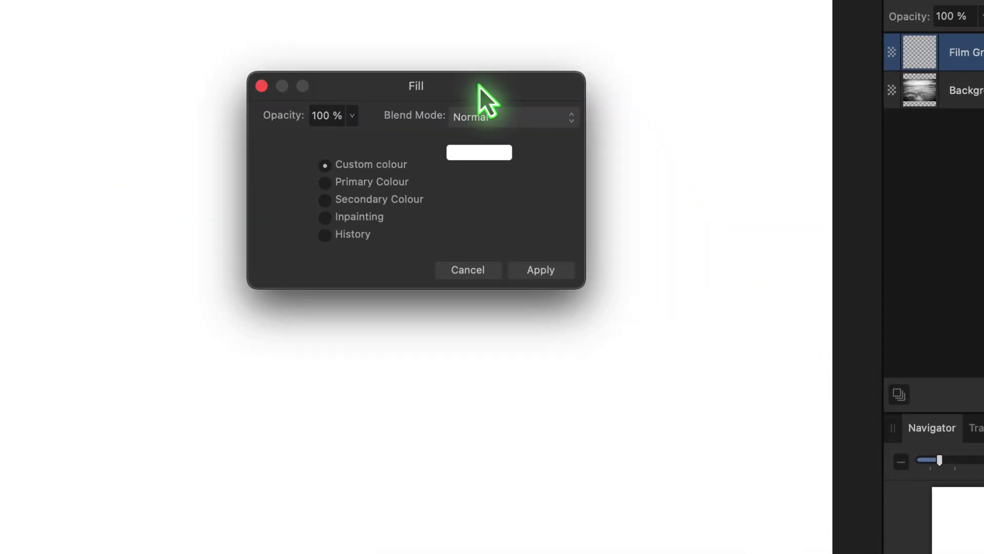
pyautogui.click(492, 161)
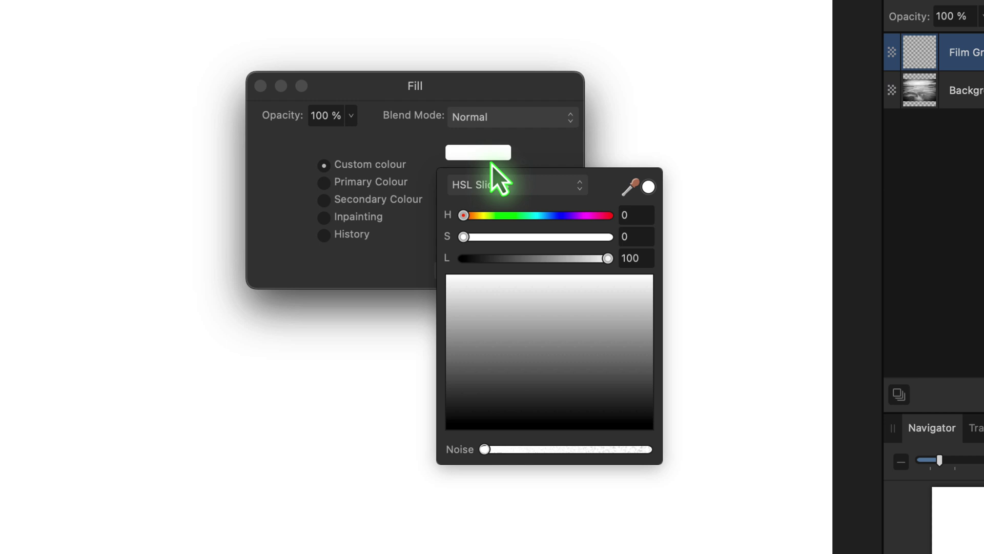
pyautogui.moveTo(610, 263); pyautogui.dragTo(539, 262)
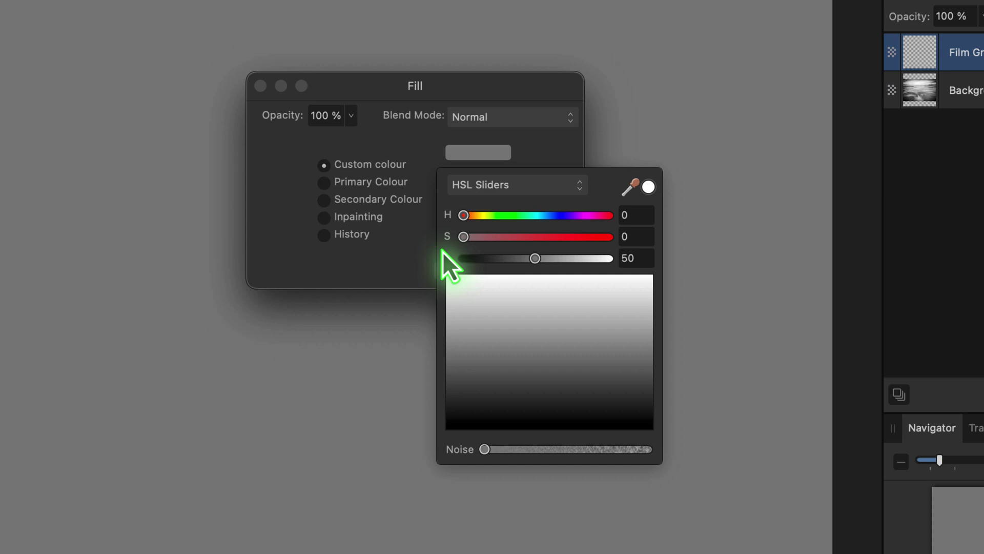
pyautogui.click(401, 262)
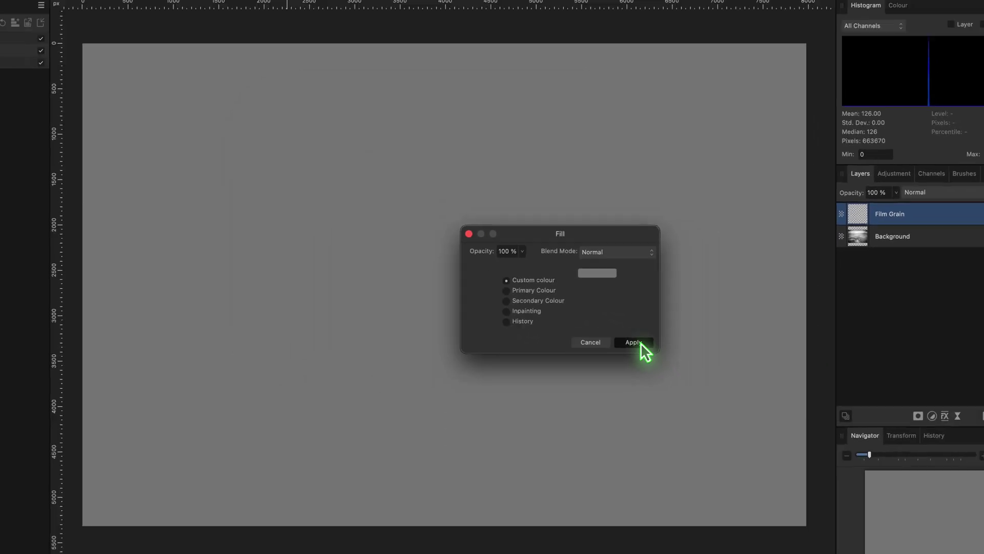
pyautogui.click(540, 269)
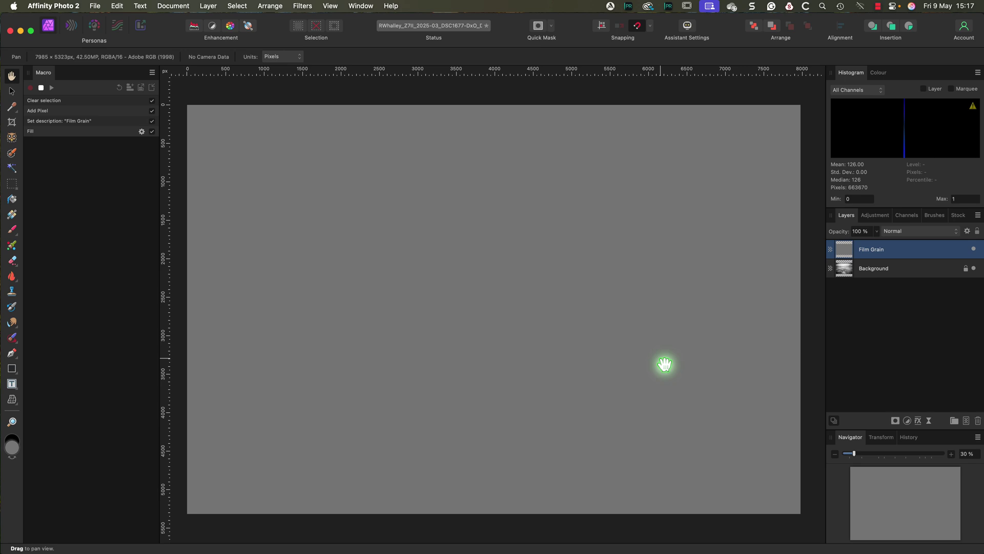
# Set the Film Grain layer's blend mode to Overlay
pyautogui.click(953, 232)
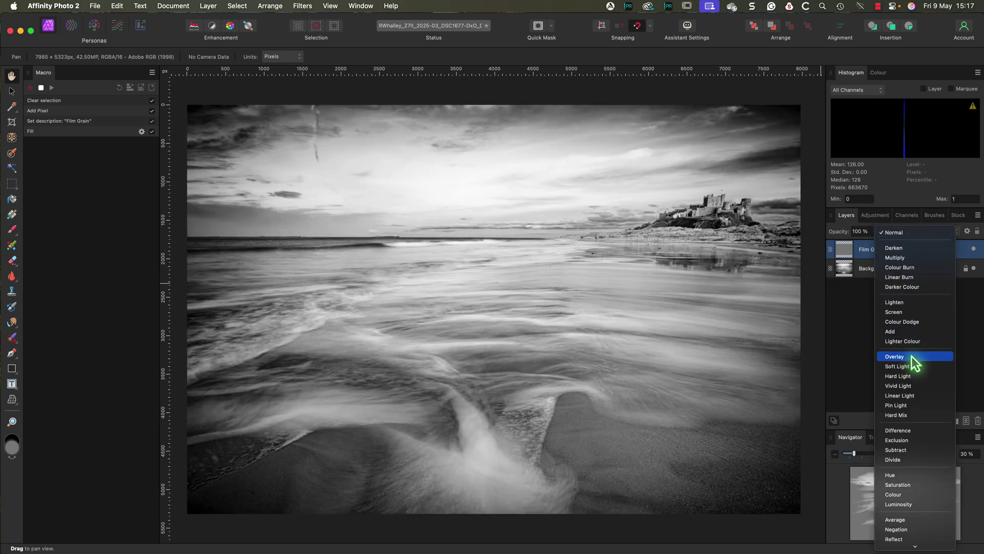
pyautogui.click(911, 357)
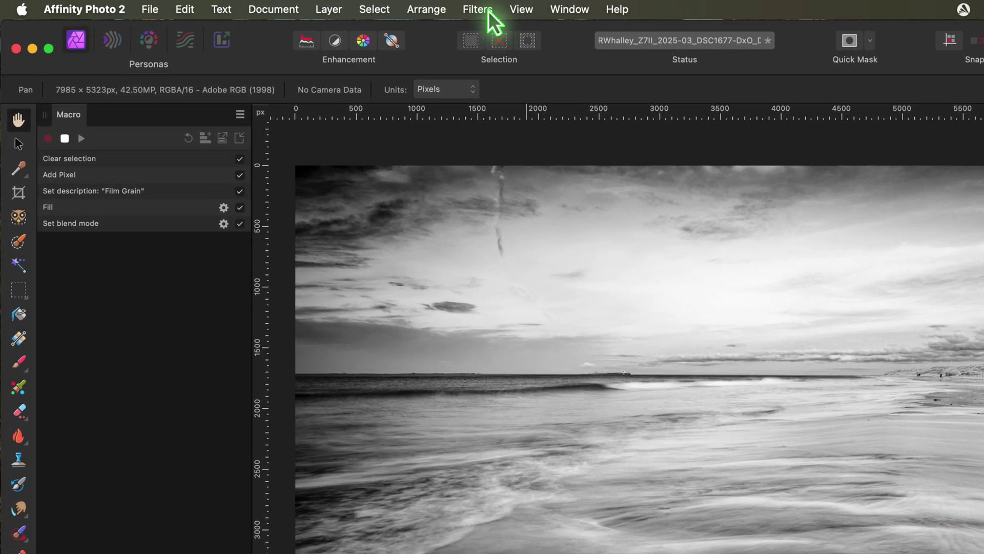
# Apply Add Noise to Film Grain at 100% intensity, Gaussian and Monochromatic
pyautogui.click(305, 6)
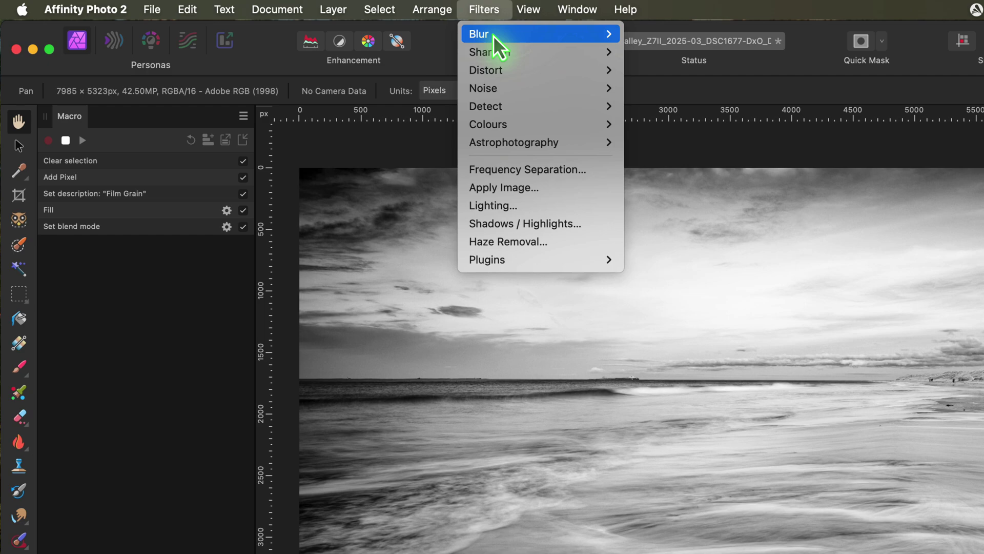
pyautogui.moveTo(494, 88)
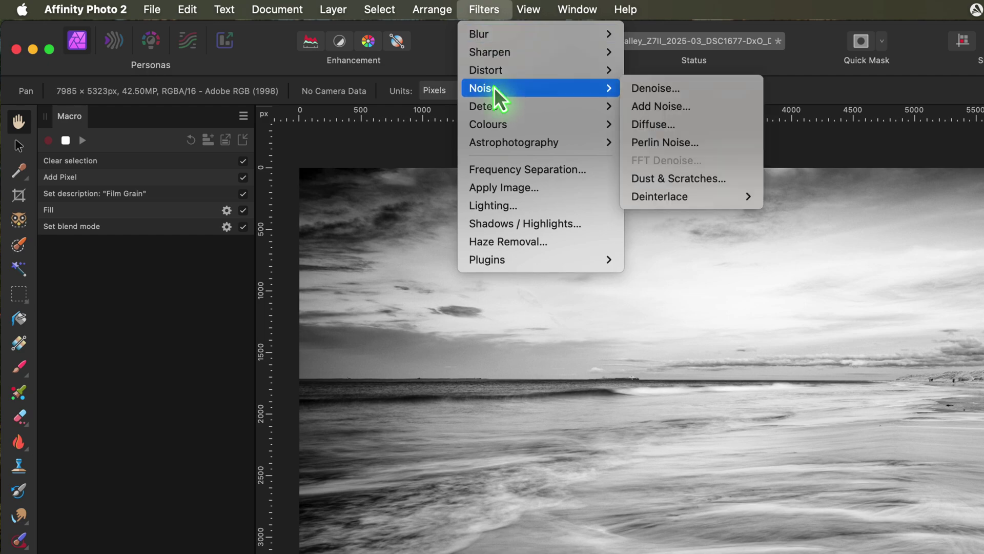
pyautogui.click(670, 109)
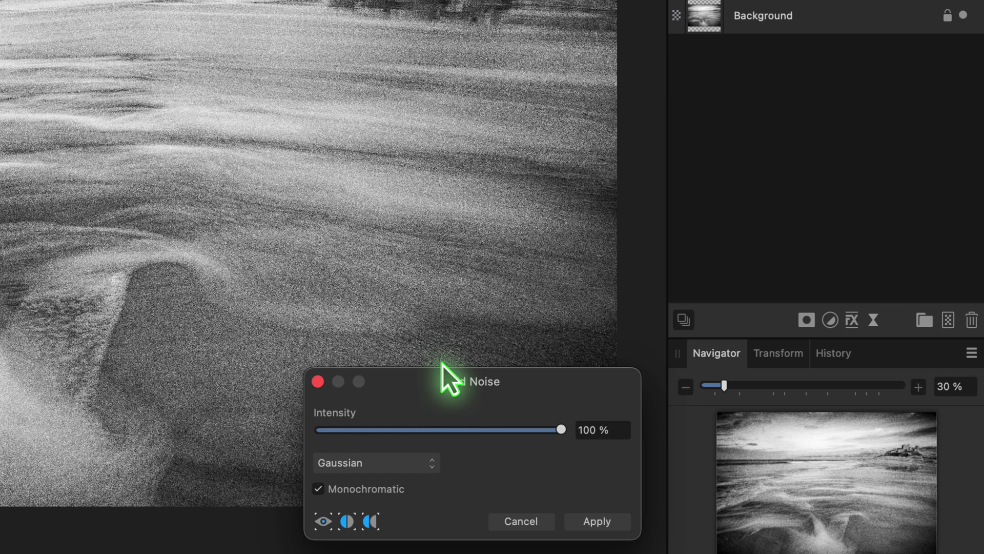
pyautogui.moveTo(441, 377); pyautogui.dragTo(413, 266)
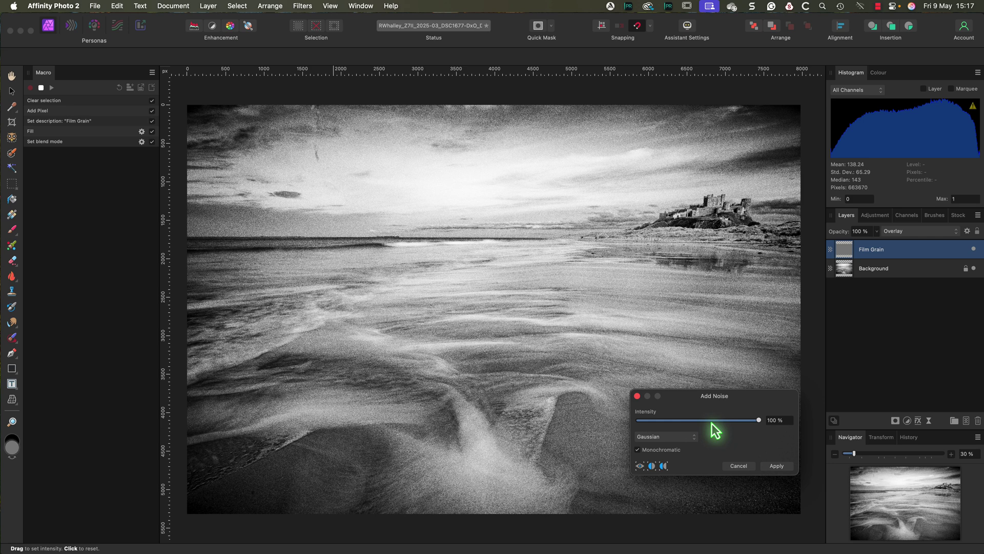
pyautogui.click(779, 466)
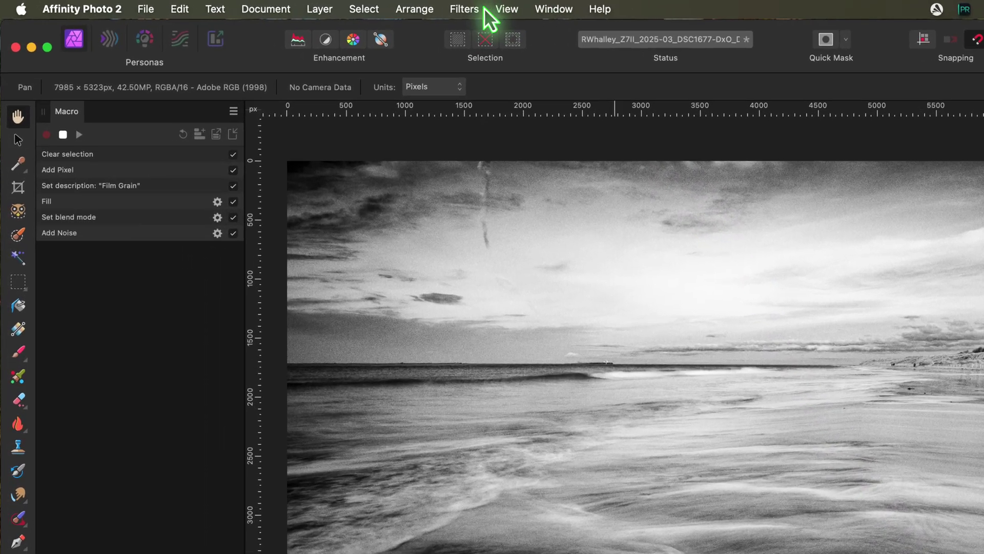
# Open the Equations filter and append '/ (a * 7 + 1)' to both x and y formulas
pyautogui.click(471, 8)
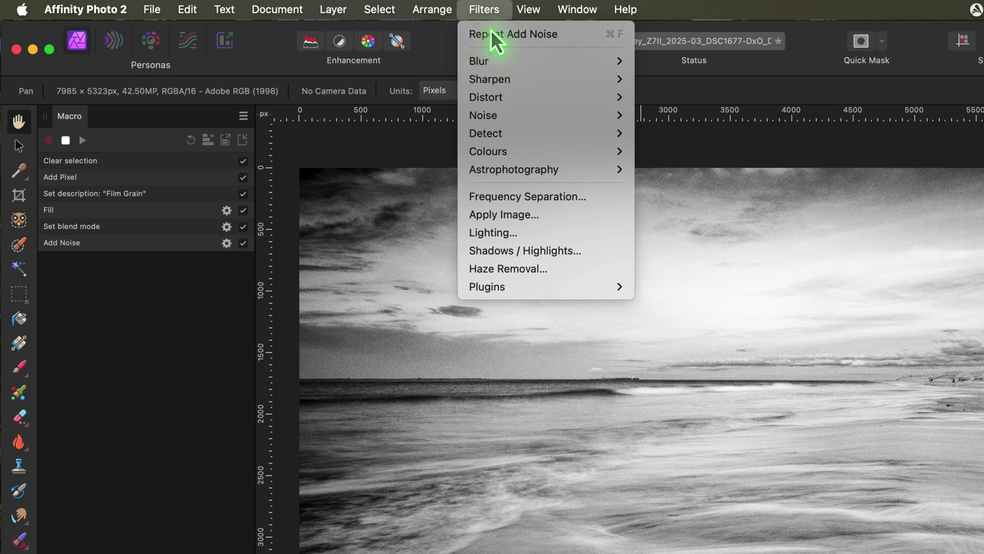
pyautogui.moveTo(505, 98)
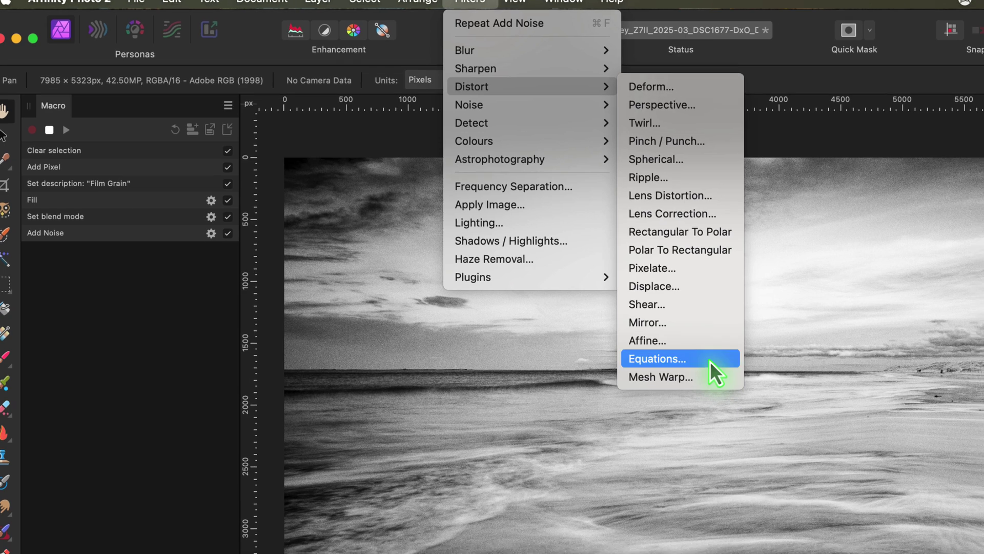
pyautogui.click(723, 369)
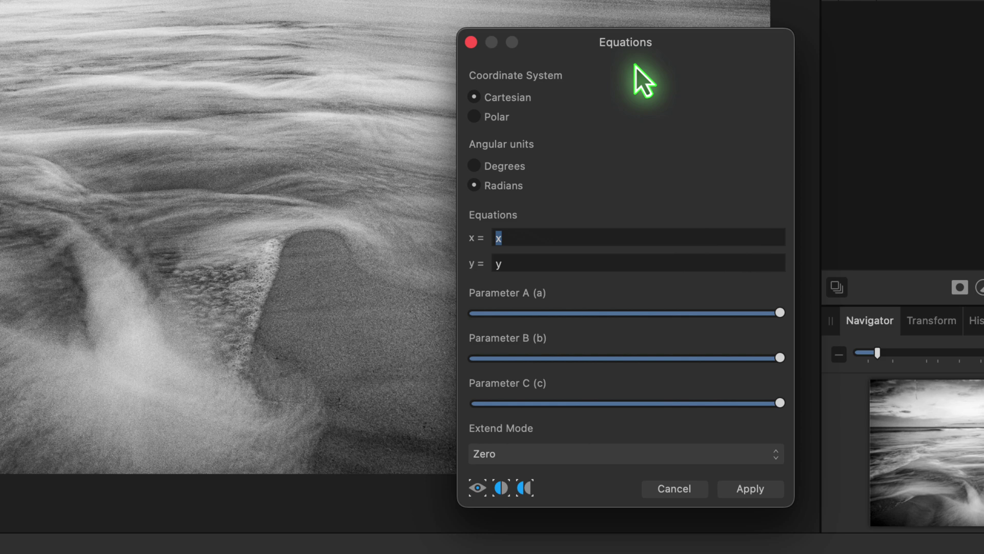
pyautogui.click(532, 241)
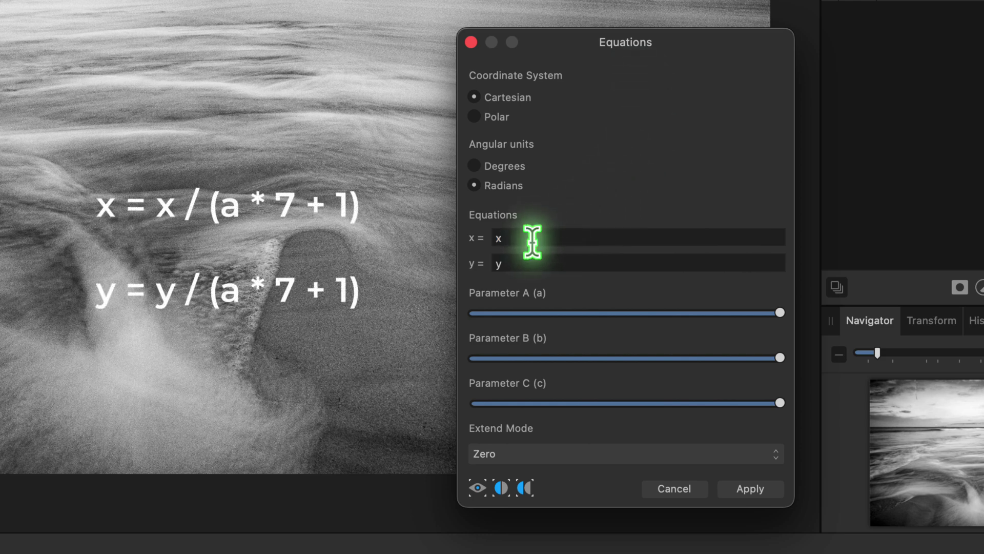
pyautogui.write('/ (a * 7 + 1)')
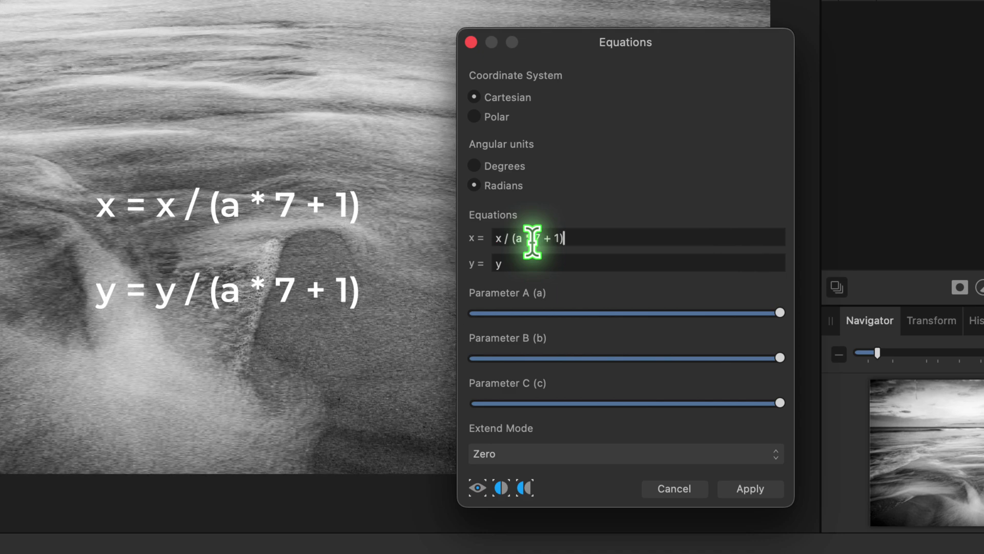
pyautogui.click(540, 258)
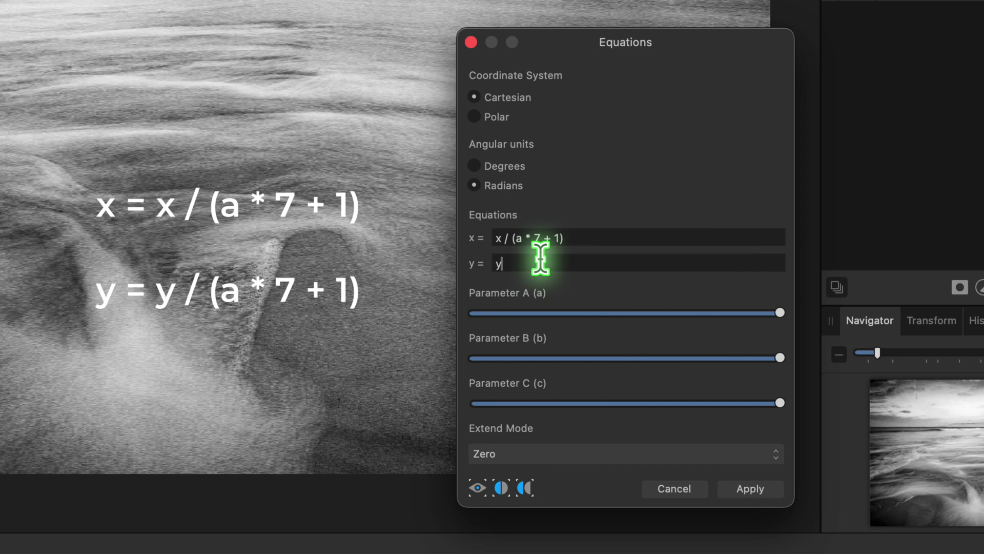
pyautogui.write('/')
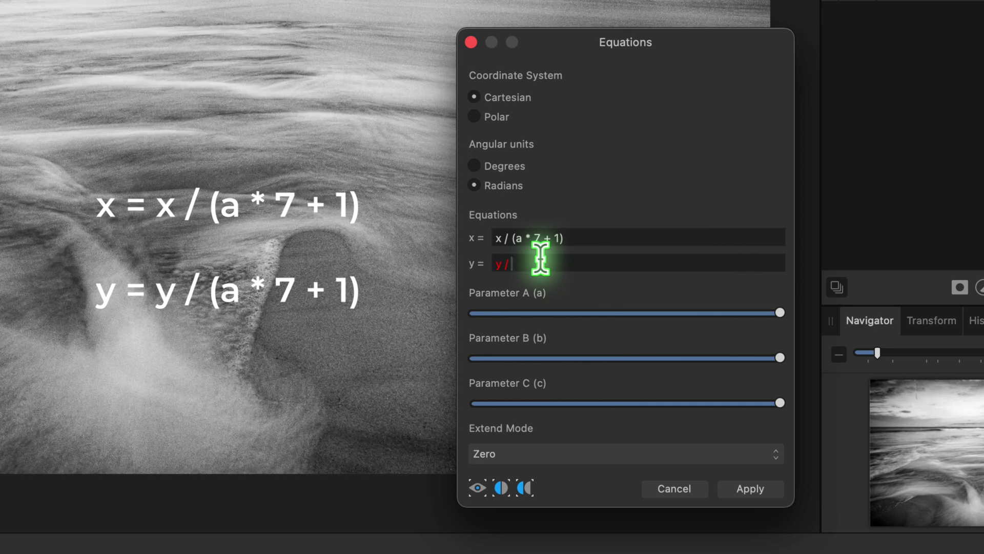
pyautogui.write(' (a')
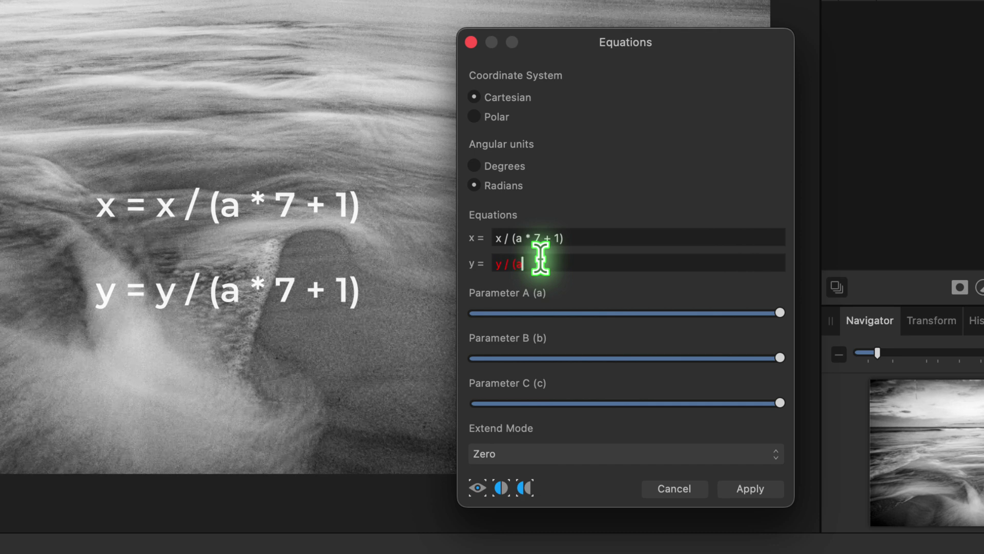
pyautogui.write(' *')
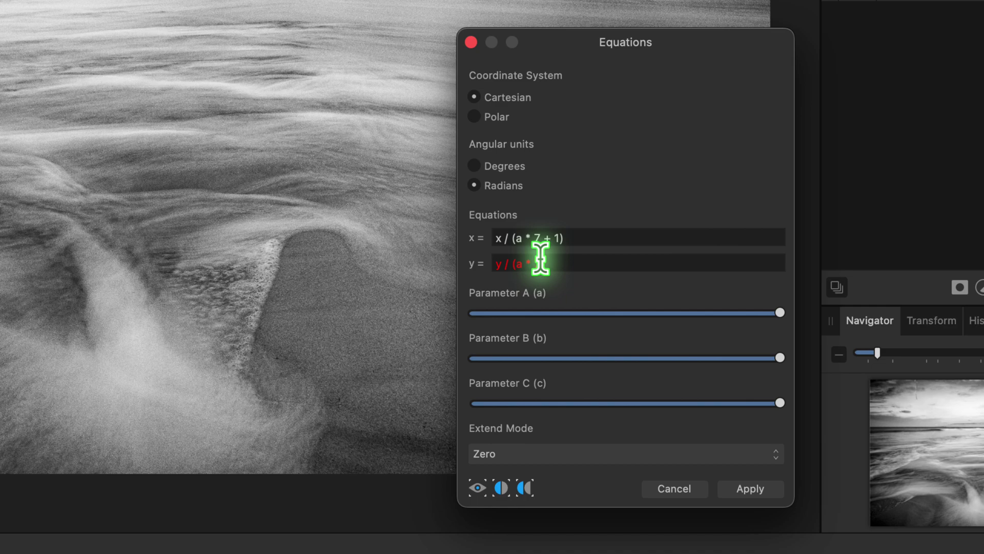
pyautogui.write(' 7 + 1)')
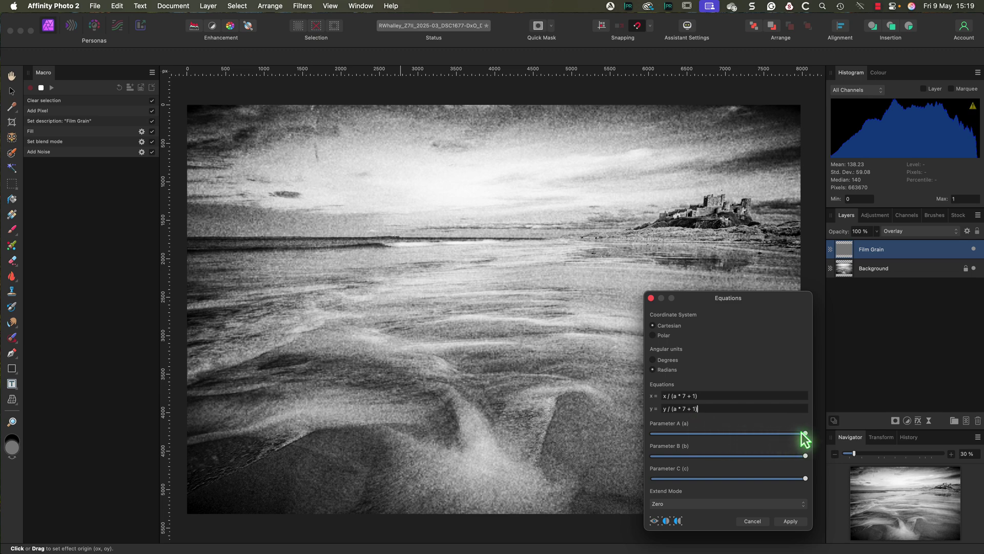
# Lower Parameter A to soften the distortion and apply the Equations filter
pyautogui.moveTo(806, 434); pyautogui.dragTo(723, 437)
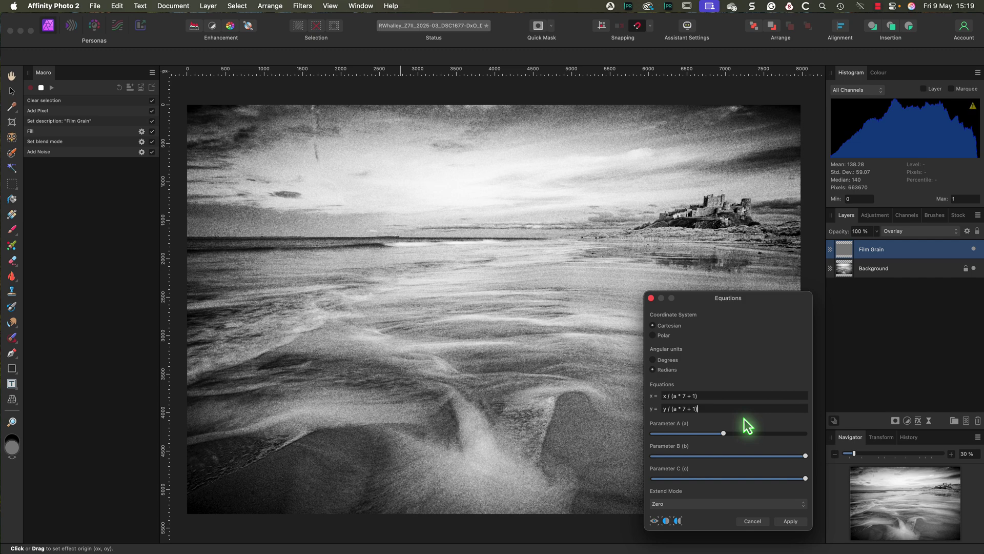
pyautogui.click(790, 521)
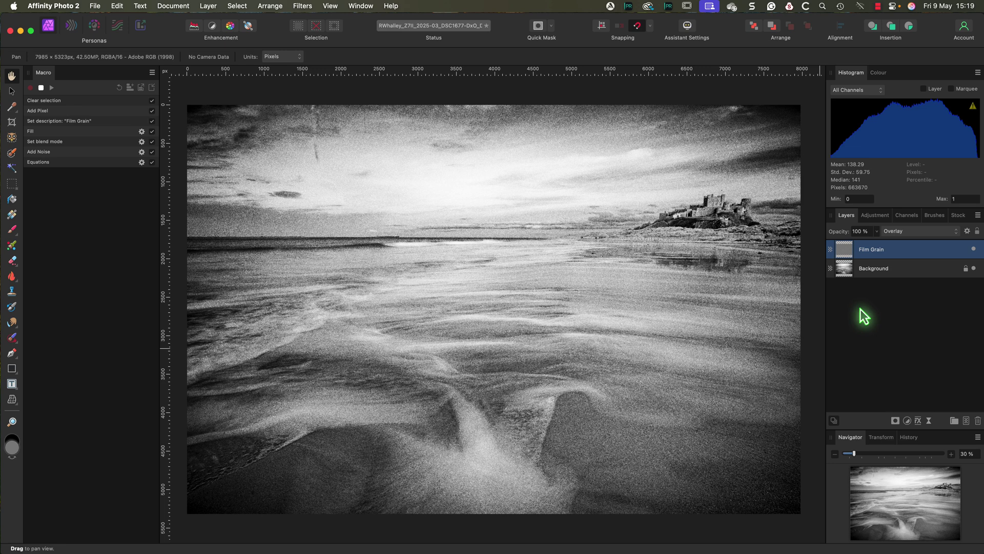
# Set Film Grain opacity to 80%, stop recording, and drag the layer toward deletion
pyautogui.moveTo(877, 233); pyautogui.dragTo(862, 247)
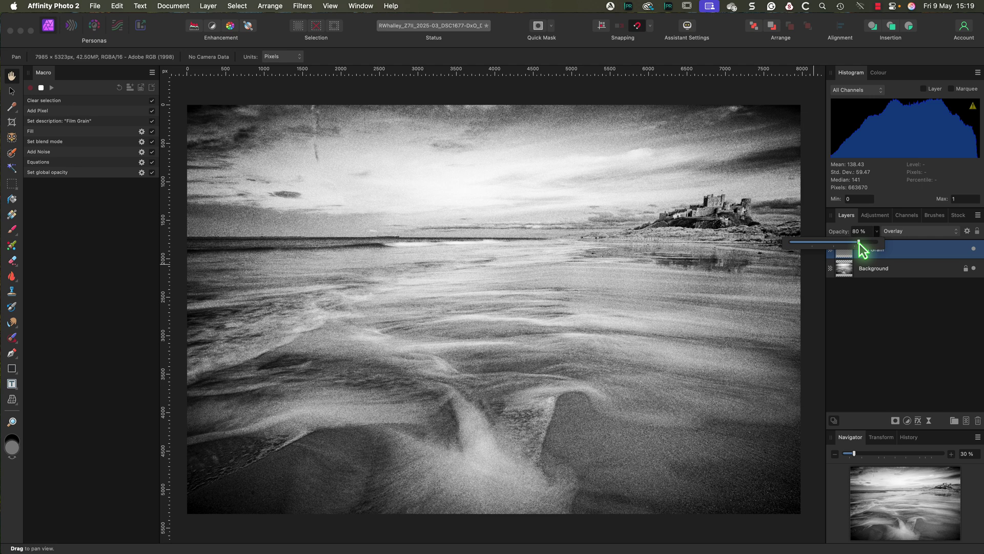
pyautogui.click(42, 89)
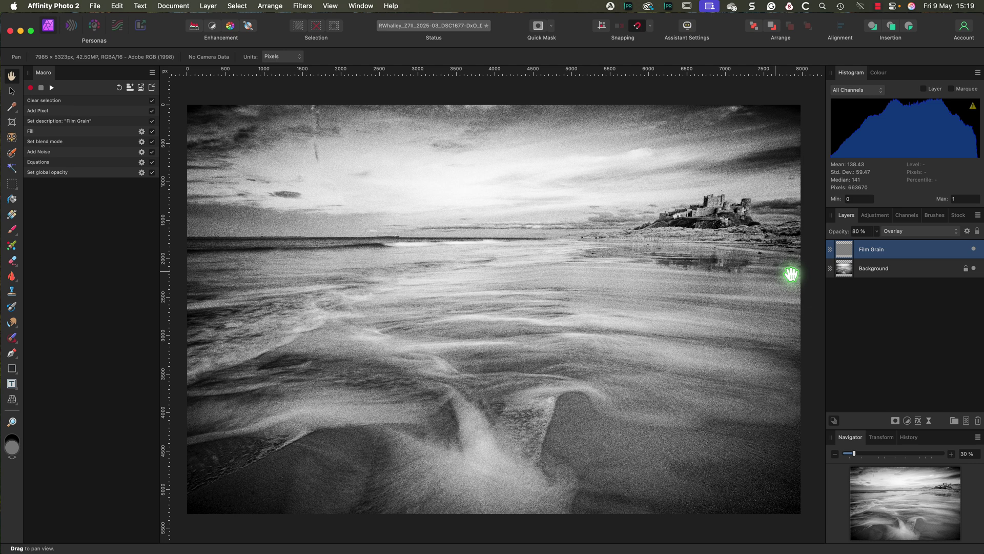
pyautogui.moveTo(841, 251); pyautogui.dragTo(978, 426)
# Delete Film Grain, play the macro on the beach photo, then delete its new Film Grain layer
pyautogui.click(978, 421)
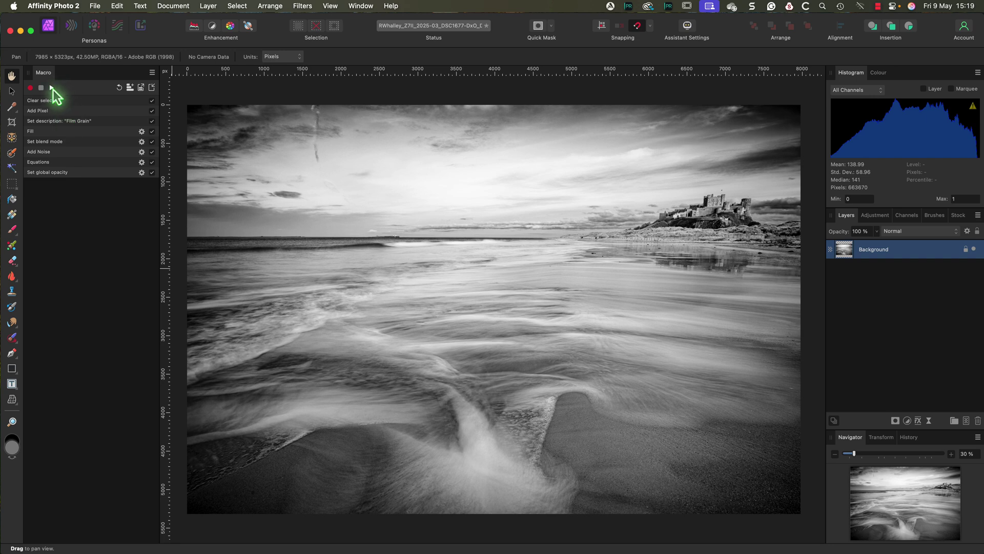
pyautogui.click(51, 88)
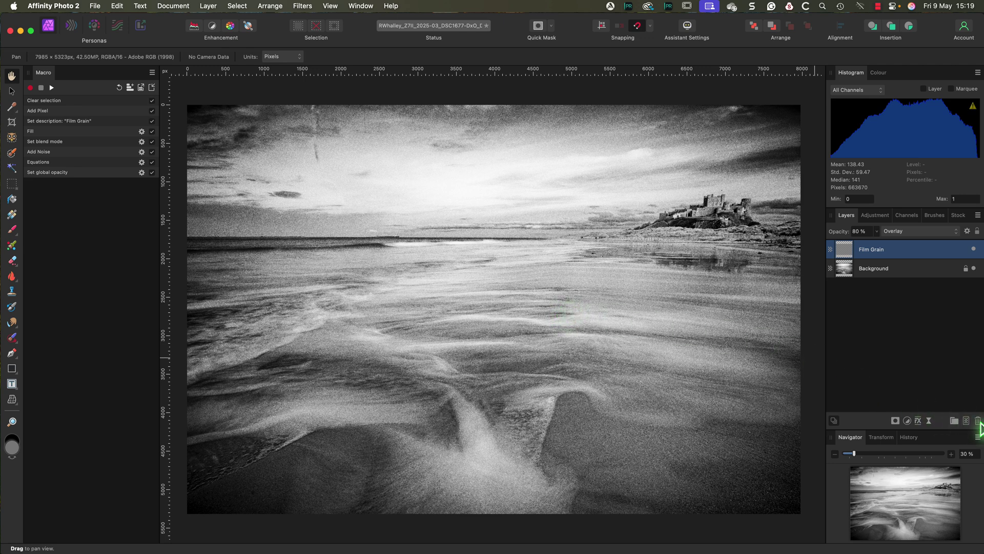
pyautogui.click(978, 421)
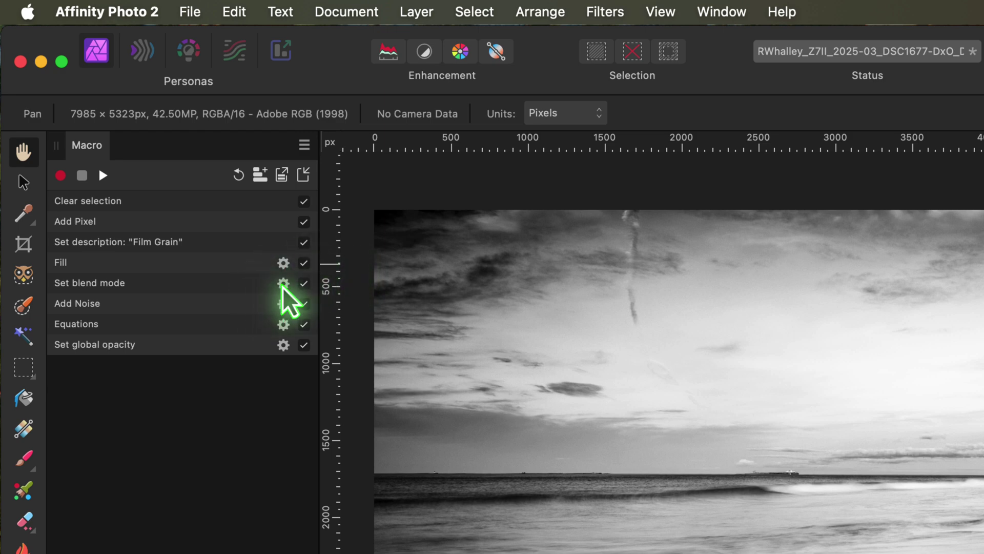
# Expose the Add Noise intensity for playback under the name 'Grain Intensity'
pyautogui.click(283, 303)
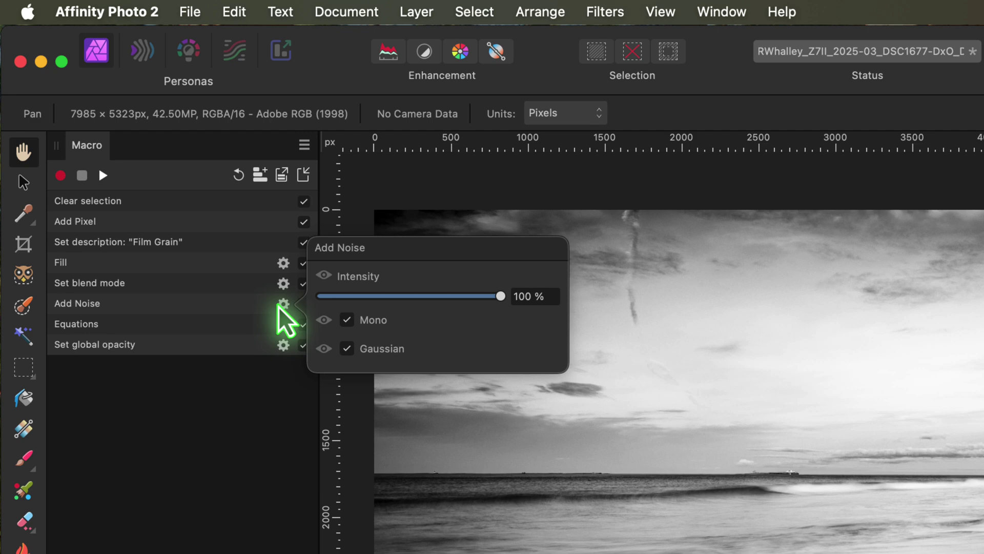
pyautogui.click(324, 276)
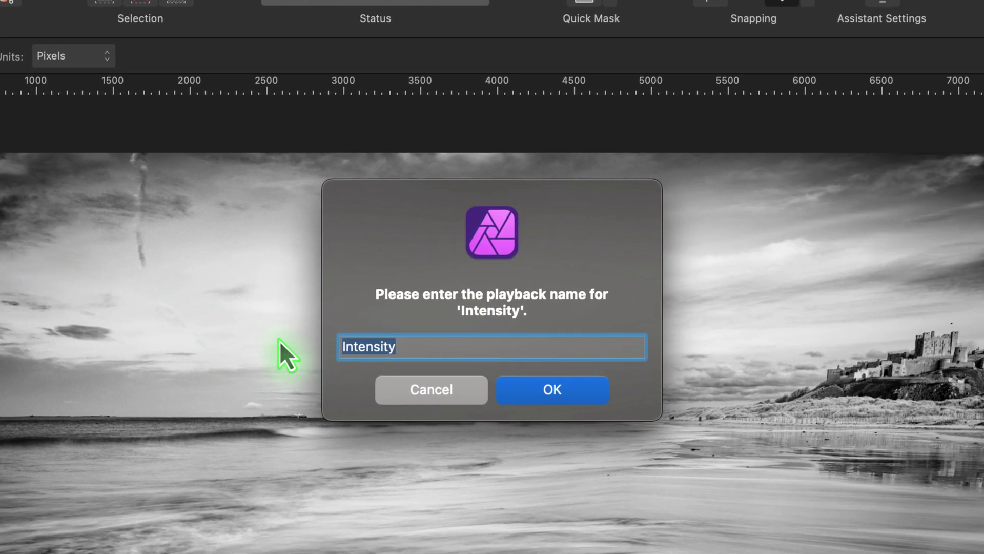
pyautogui.press('Left')
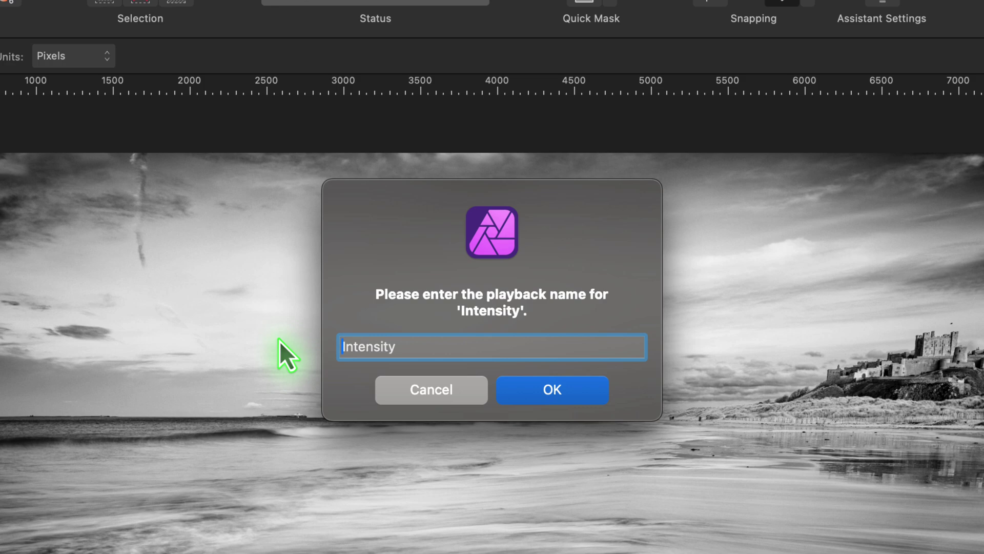
pyautogui.write('Grain')
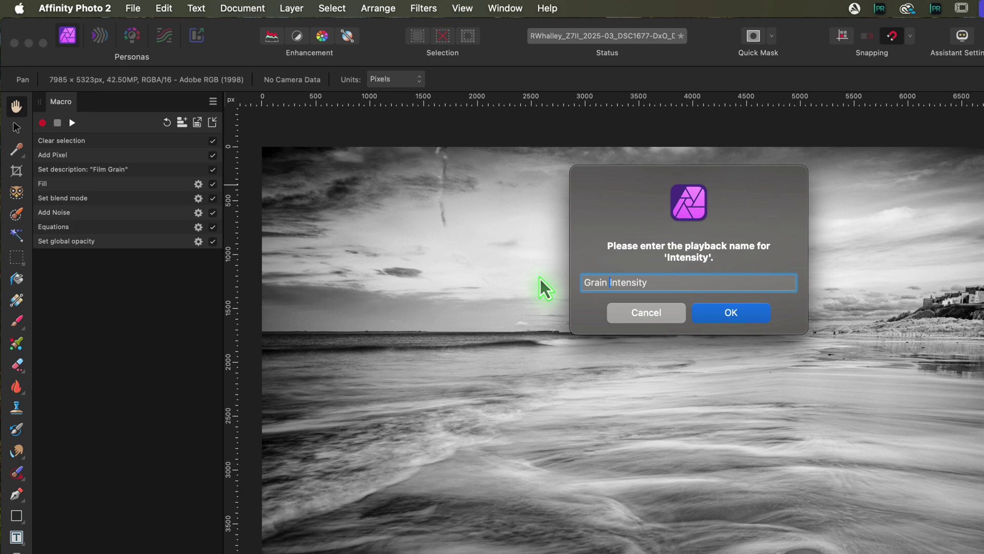
pyautogui.click(718, 317)
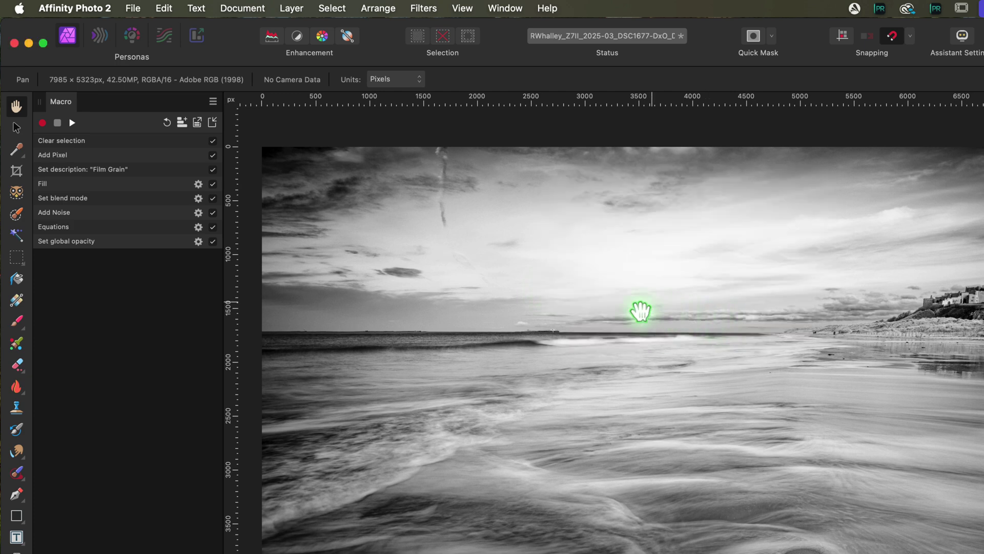
# Expose the Gaussian option as 'Gaussian Grain' and make the blend mode choosable during playback
pyautogui.click(198, 213)
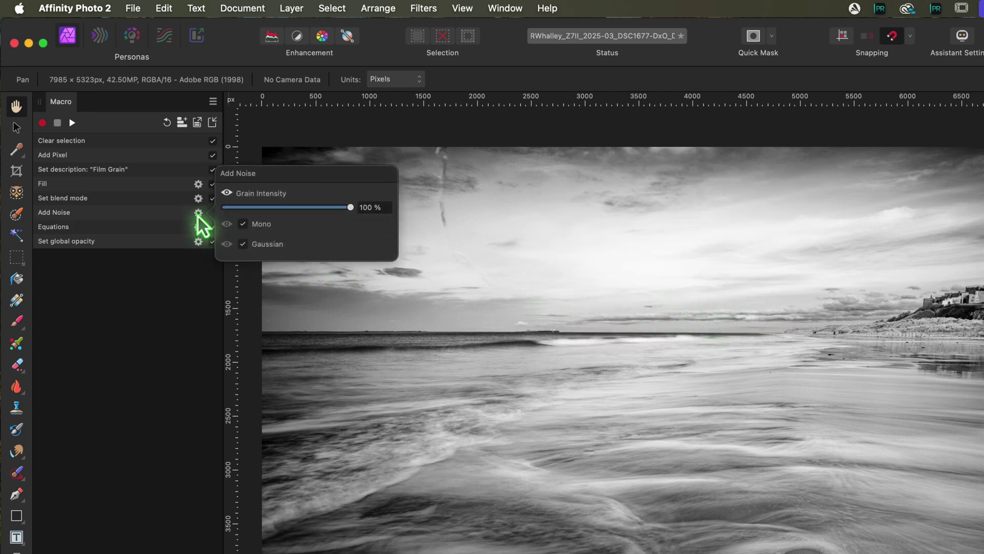
pyautogui.click(227, 244)
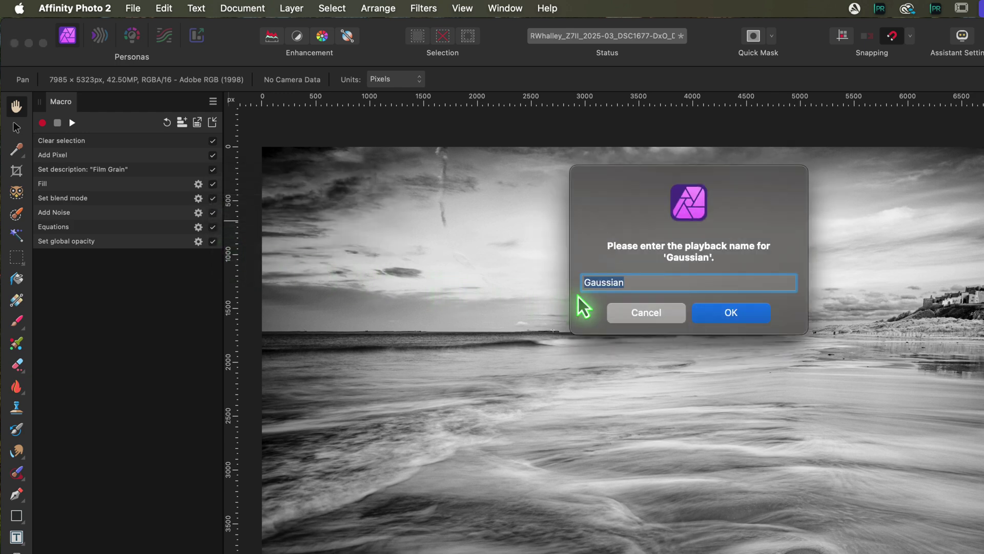
pyautogui.click(639, 283)
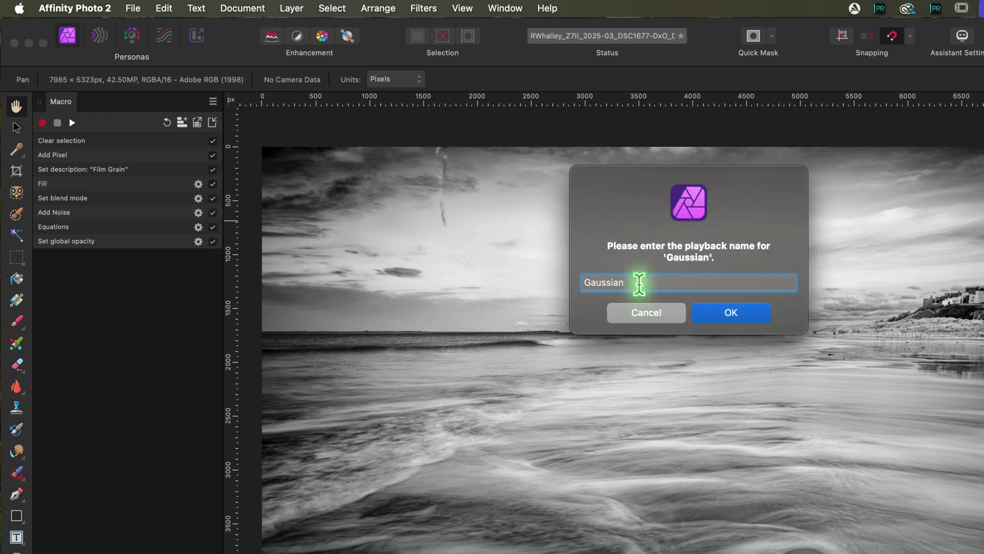
pyautogui.write('Grain')
pyautogui.click(717, 313)
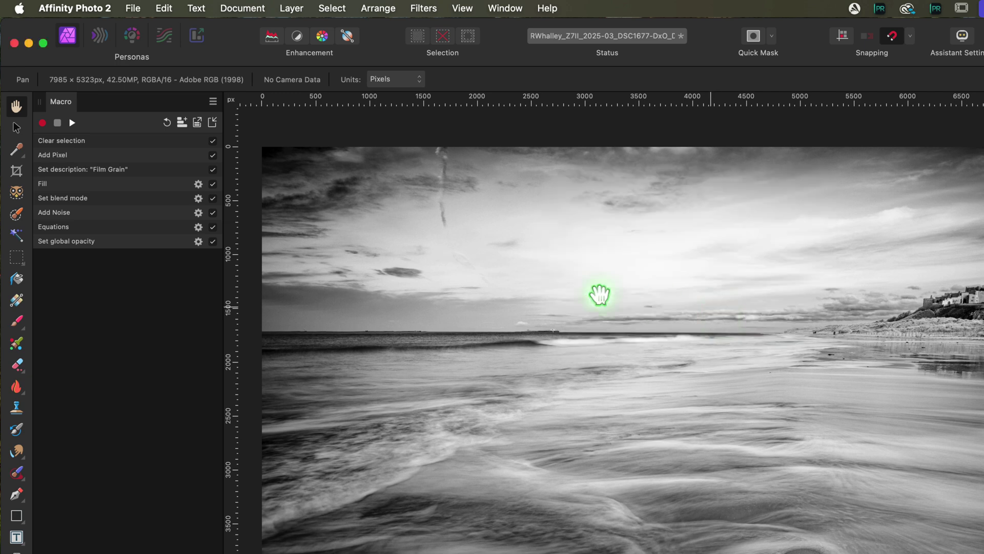
pyautogui.click(198, 199)
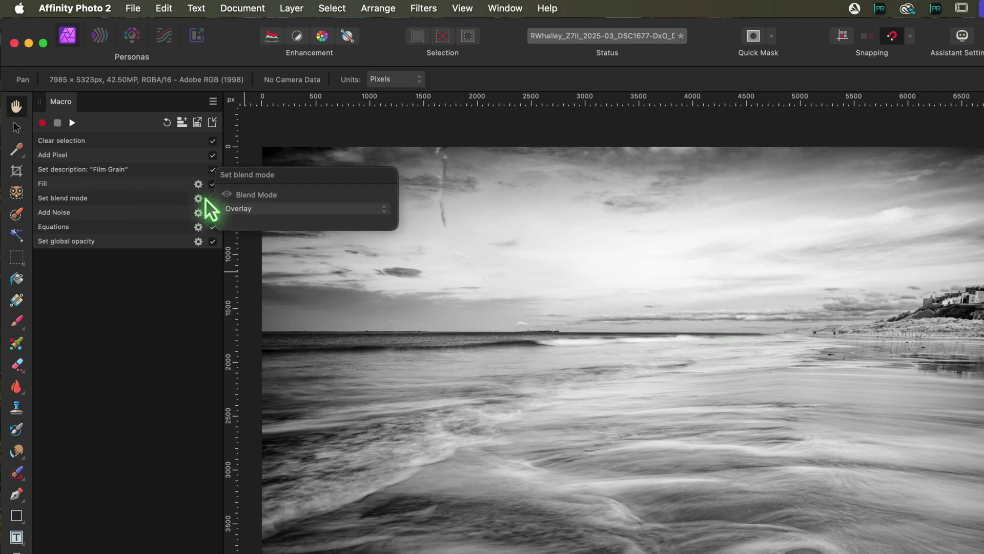
pyautogui.click(228, 194)
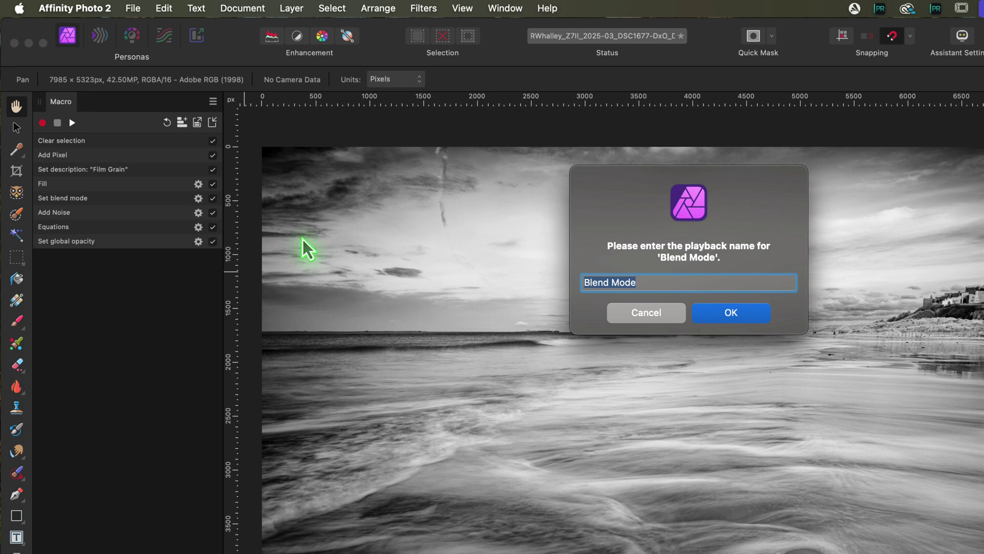
# Keep the Blend Mode name, set Equations Parameter A to 0.3 and expose it as 'Gain Size'
pyautogui.click(705, 315)
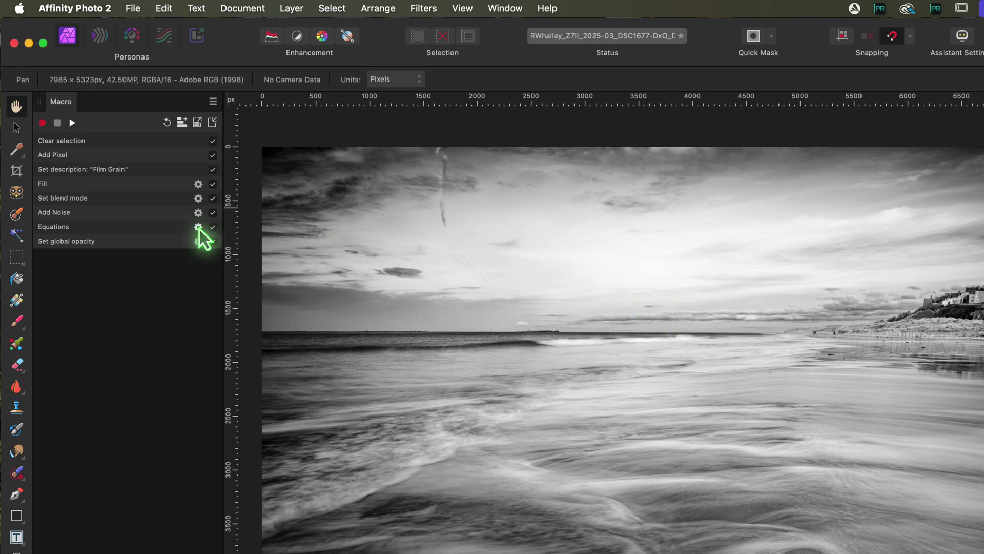
pyautogui.click(199, 229)
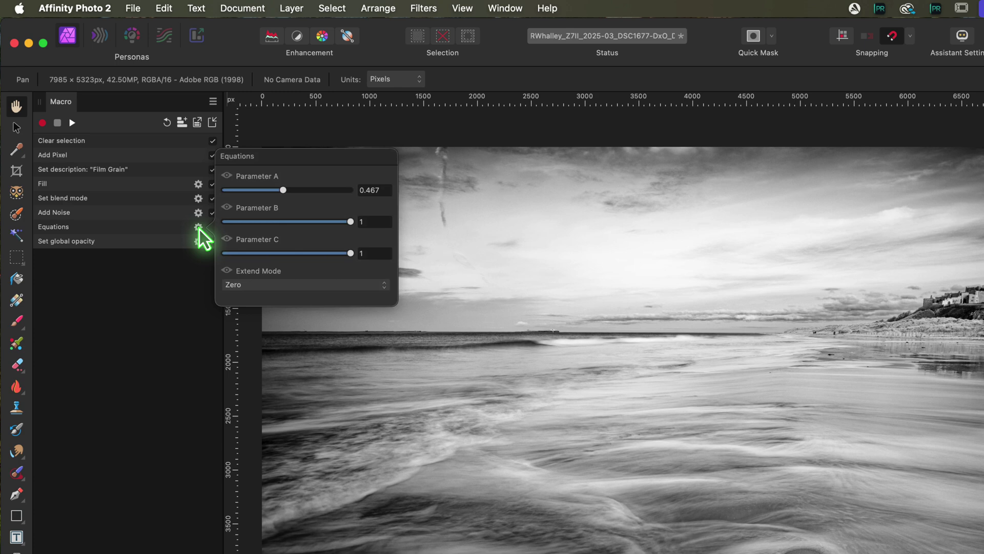
pyautogui.click(378, 190)
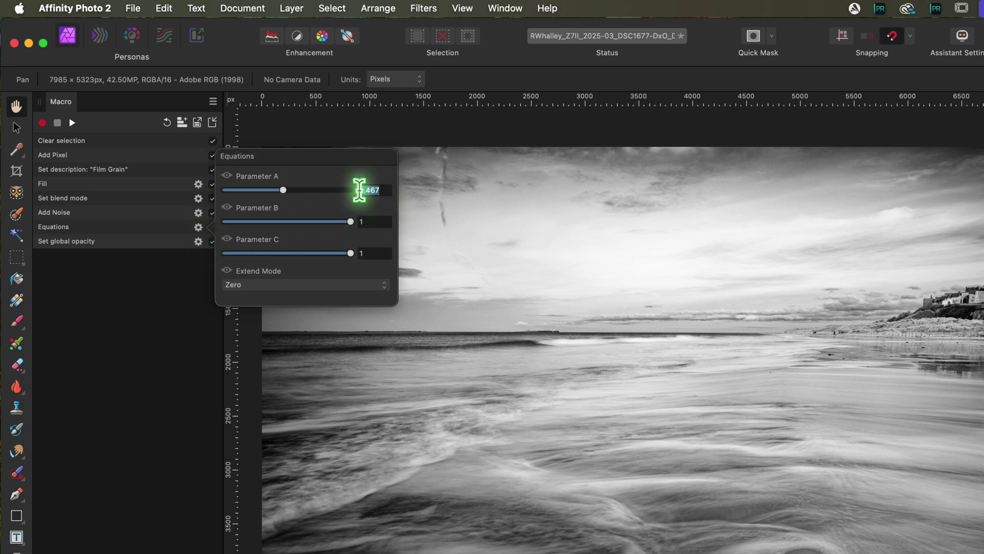
pyautogui.write('0.3')
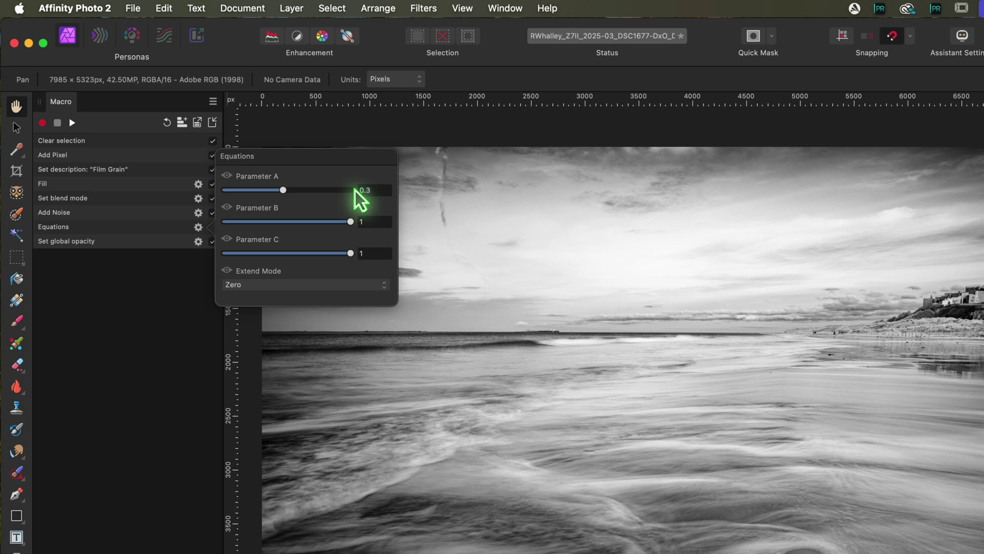
pyautogui.click(227, 176)
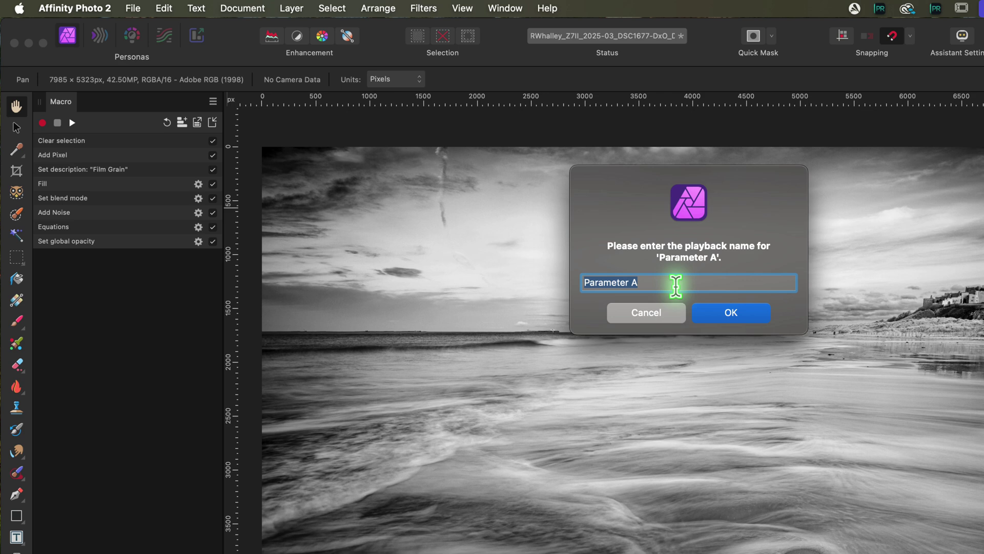
pyautogui.write('Ga')
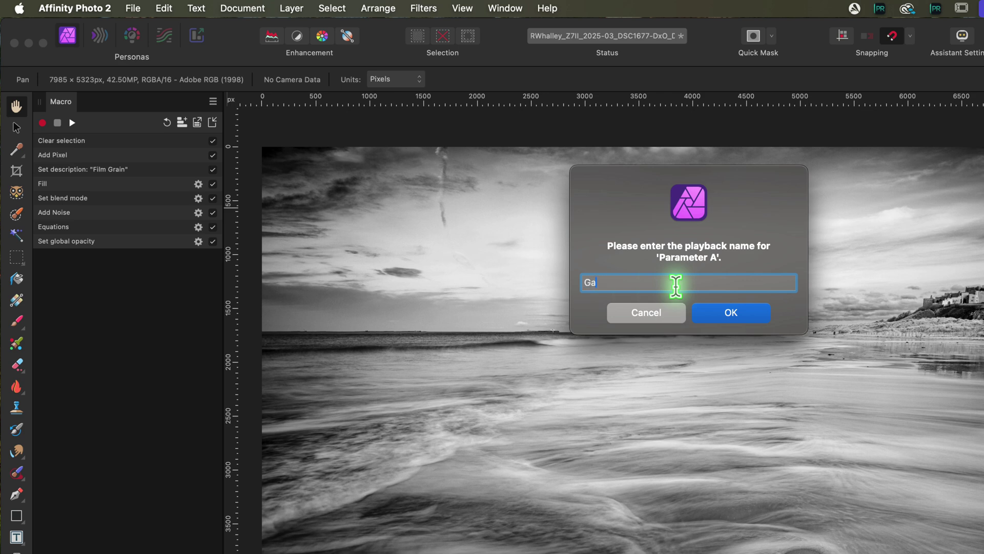
pyautogui.write('in Size')
pyautogui.click(724, 314)
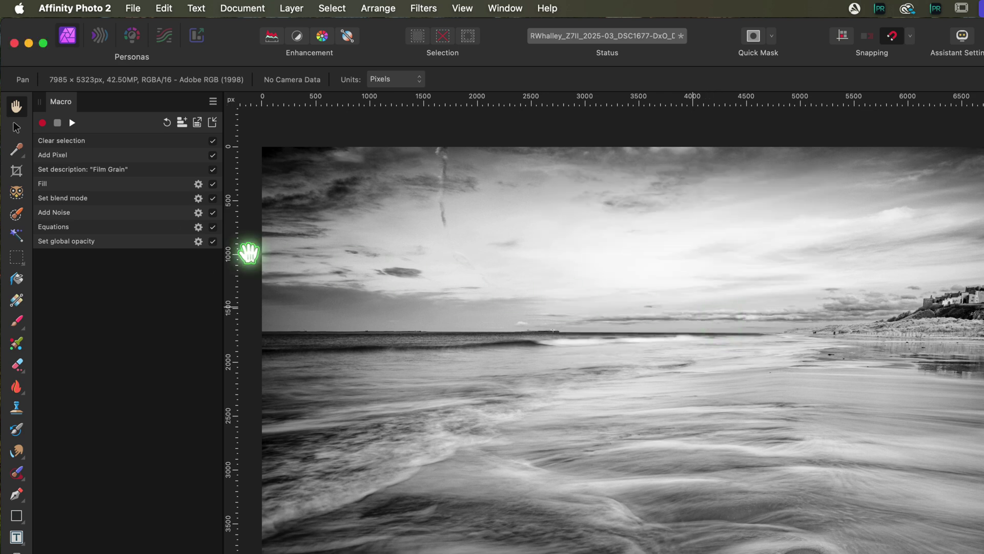
# Expose the global opacity step for playback under the name 'Opacity'
pyautogui.click(198, 241)
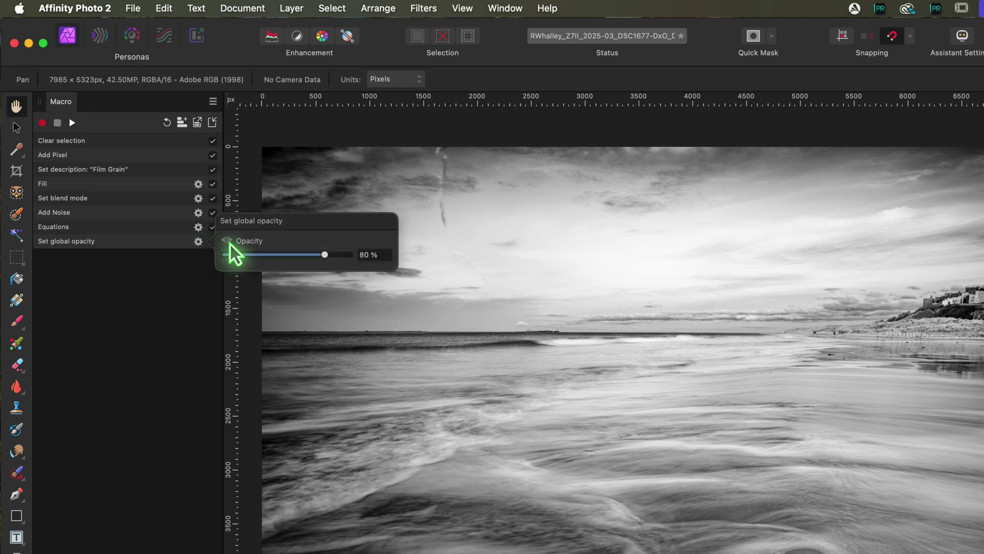
pyautogui.click(226, 241)
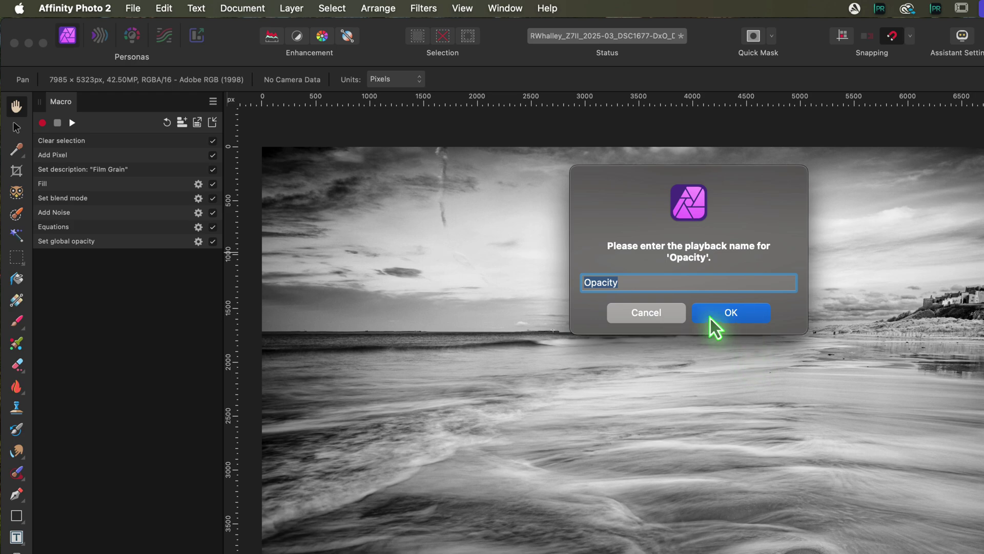
pyautogui.click(728, 313)
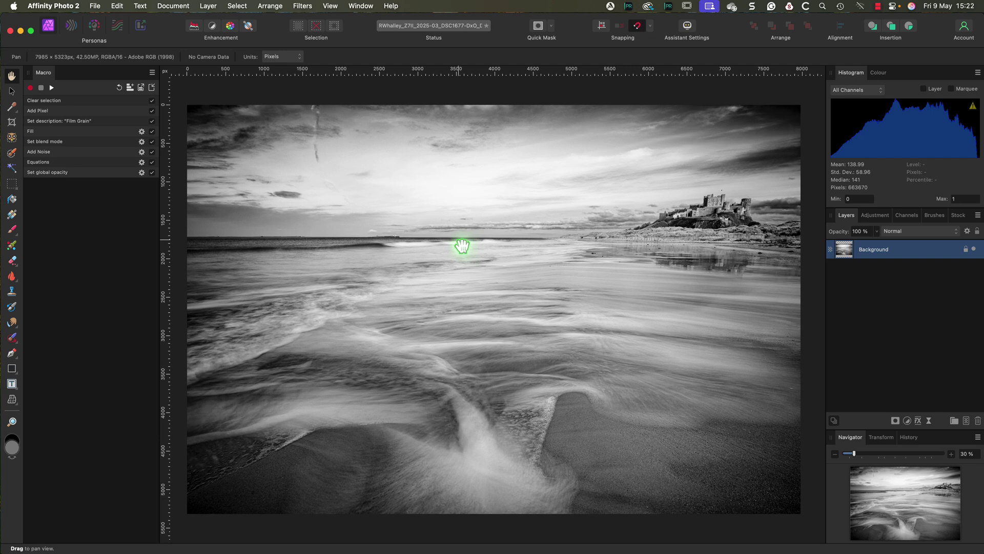
# Play the macro with Gain Size 0.552, Grain Intensity 78% and Overlay blend, adding a Film Grain layer
pyautogui.click(51, 87)
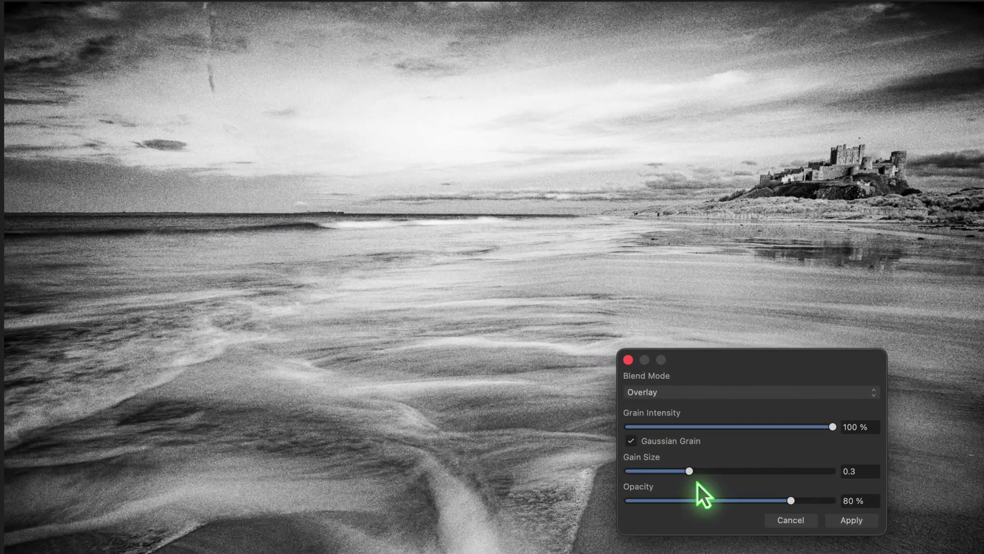
pyautogui.moveTo(691, 471); pyautogui.dragTo(741, 474)
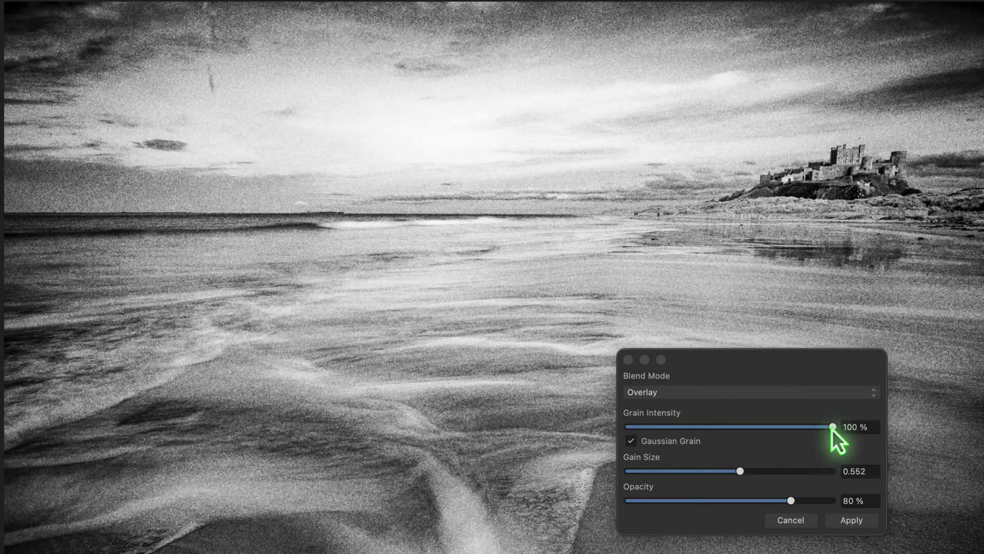
pyautogui.moveTo(834, 427); pyautogui.dragTo(791, 435)
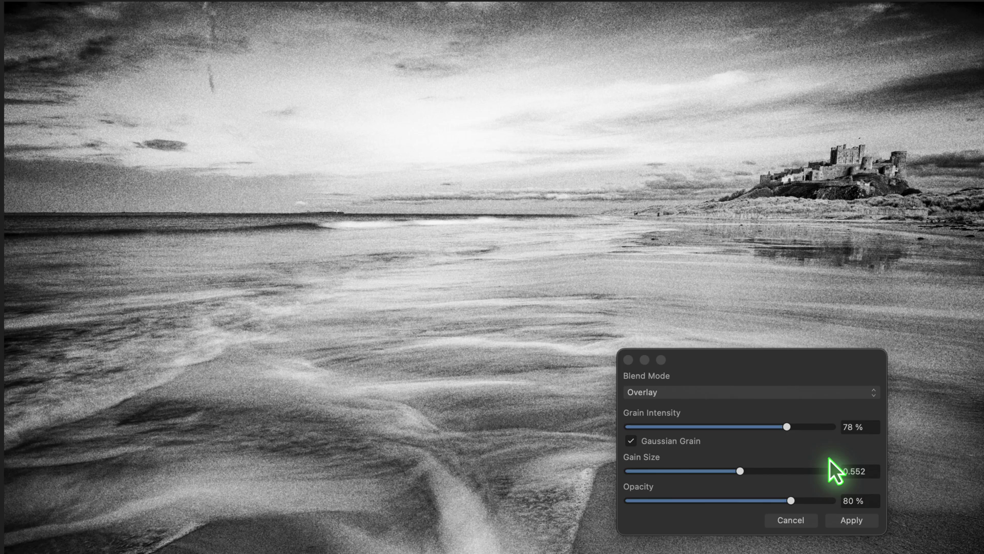
pyautogui.click(780, 392)
pyautogui.click(722, 344)
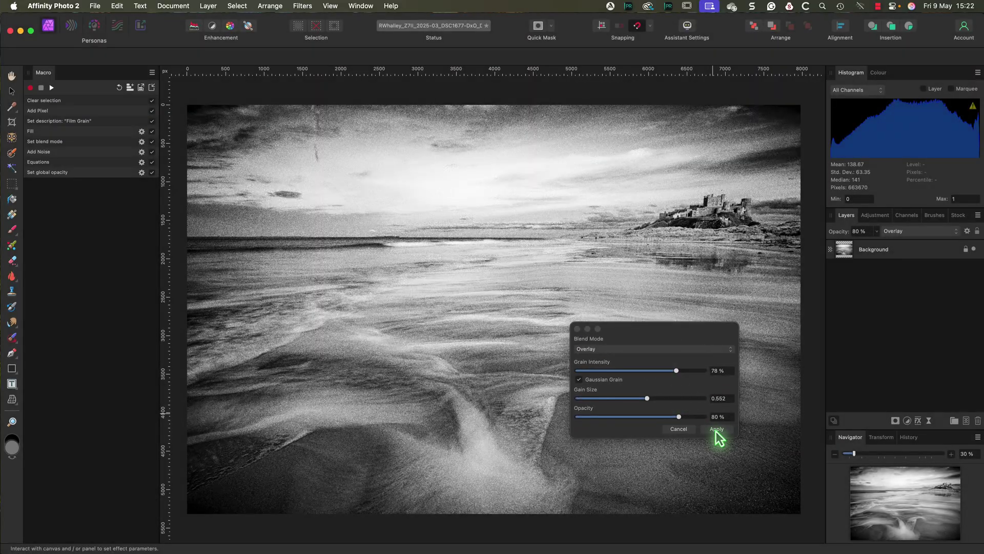
pyautogui.click(716, 430)
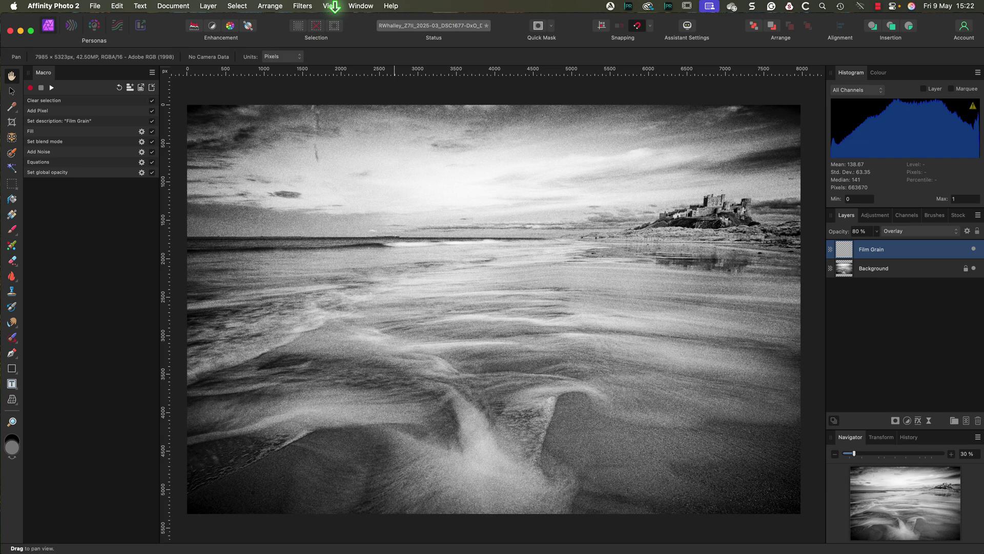
# Show the Library panel and create a new category for the user's film macros
pyautogui.click(359, 7)
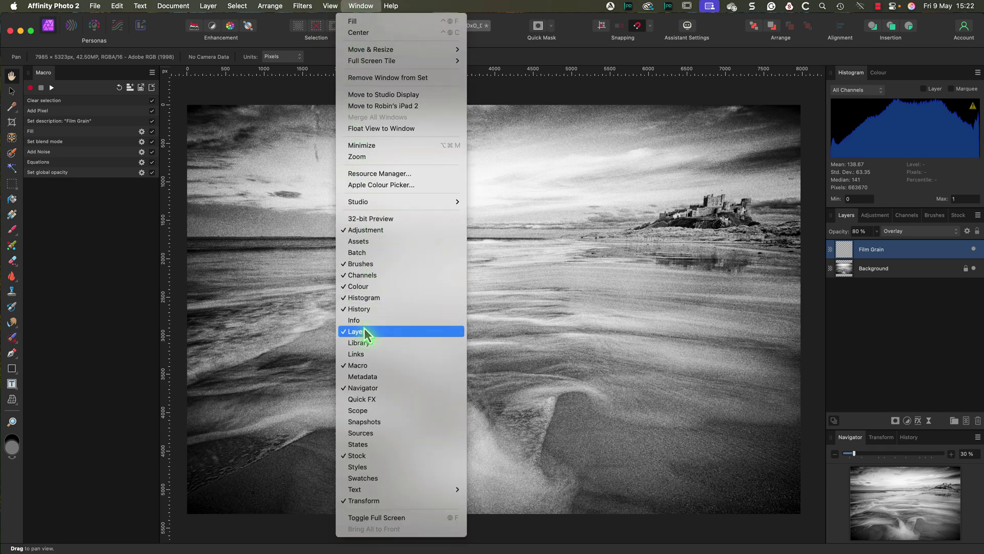
pyautogui.click(362, 343)
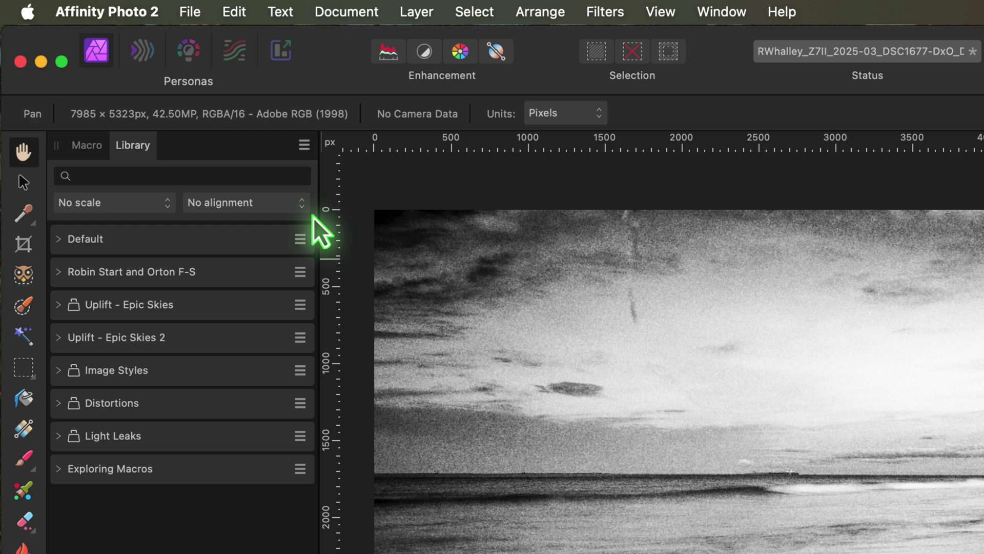
pyautogui.click(302, 147)
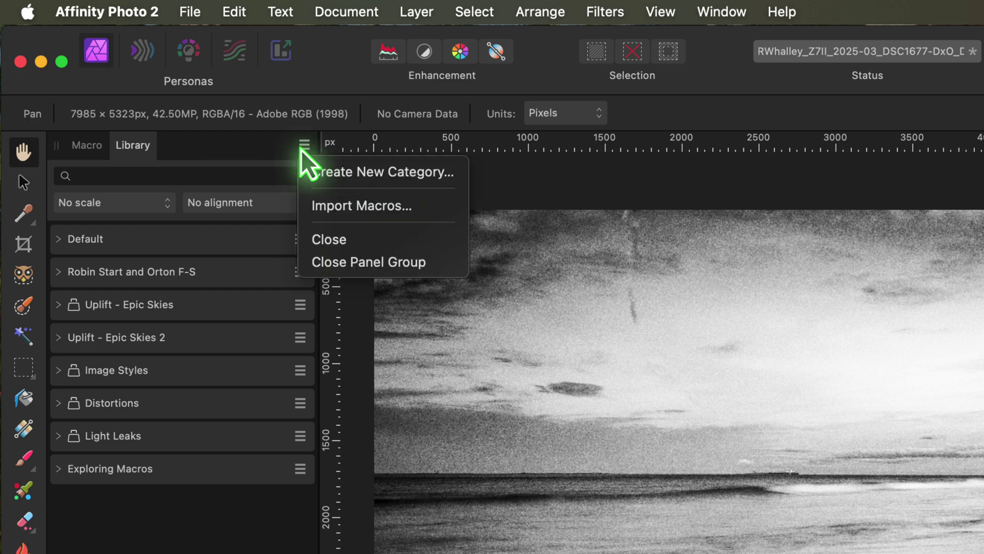
pyautogui.click(340, 170)
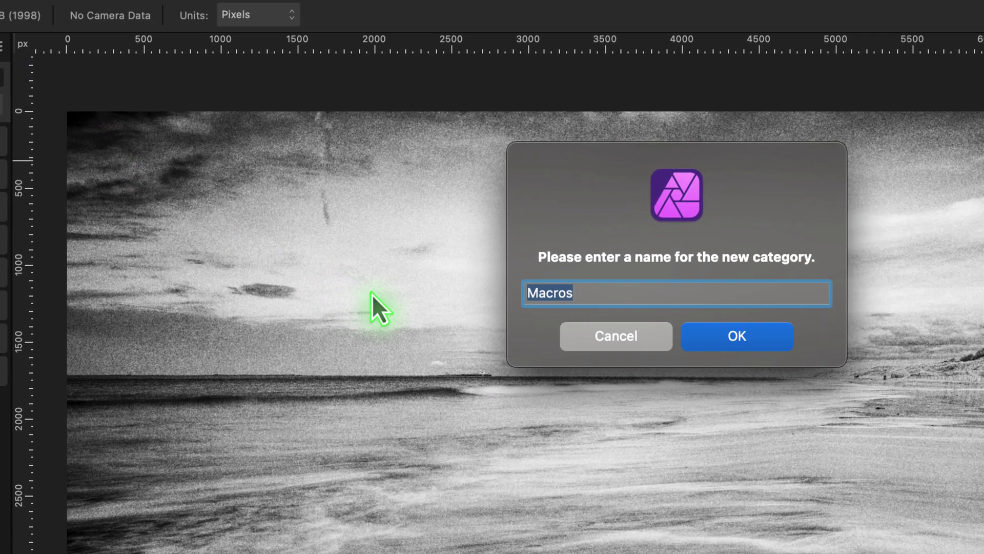
pyautogui.write('Robin')
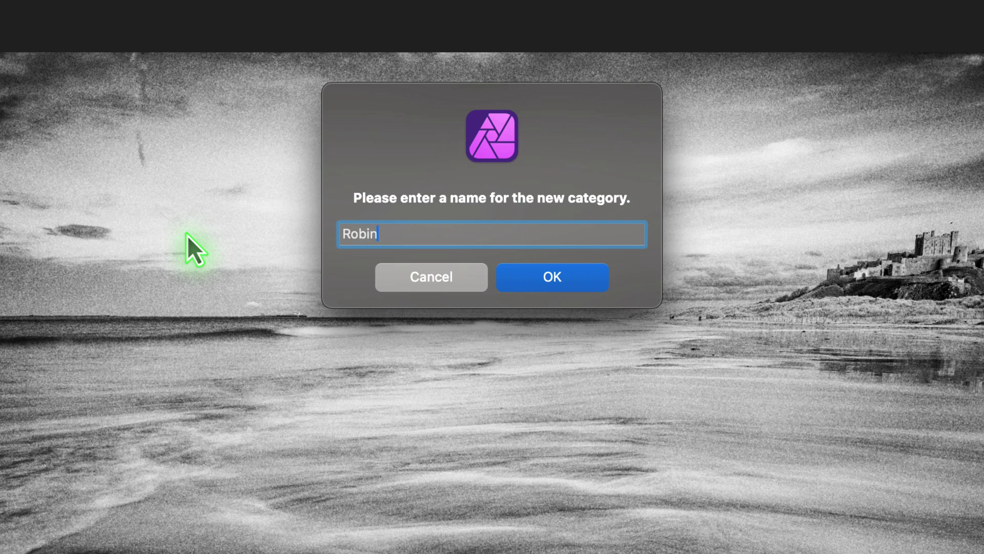
pyautogui.write("'s Film Macros")
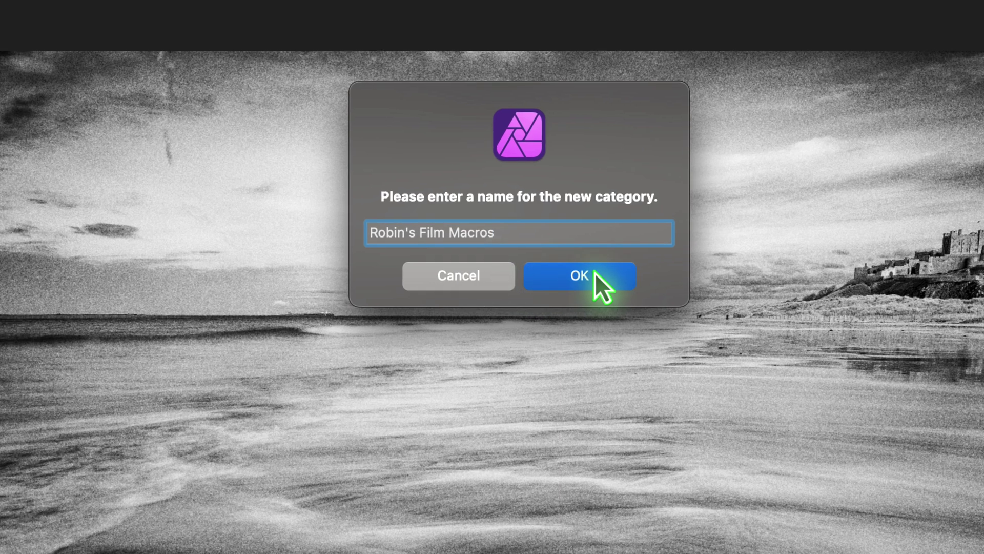
pyautogui.click(595, 273)
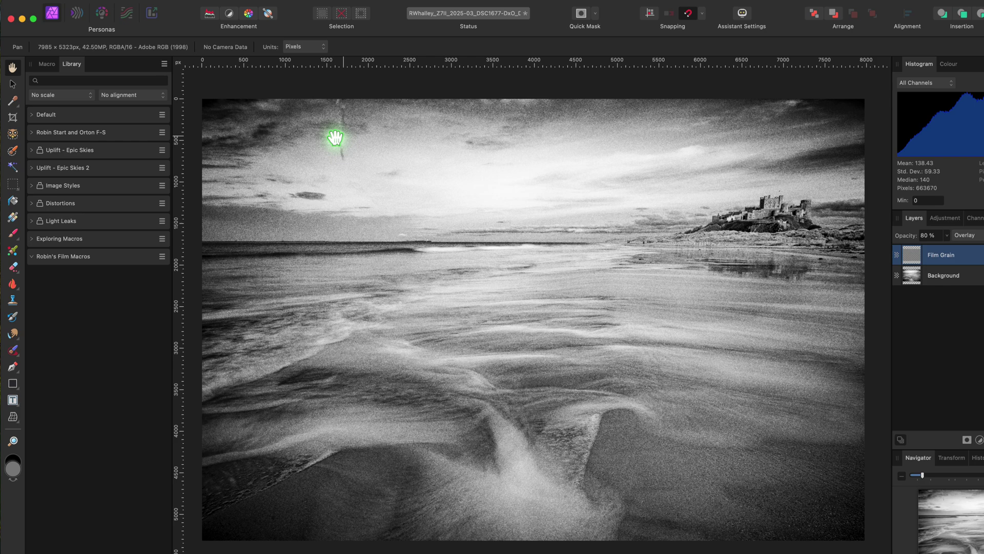
# Add the recorded macro to the library as 'Basic Film Grain Layer' in the new film macros category
pyautogui.click(47, 64)
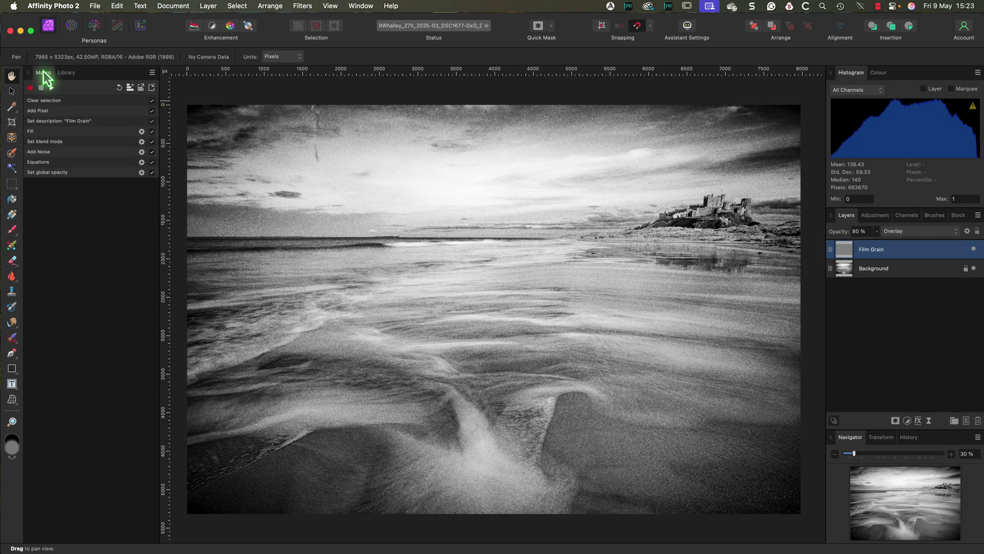
pyautogui.click(131, 88)
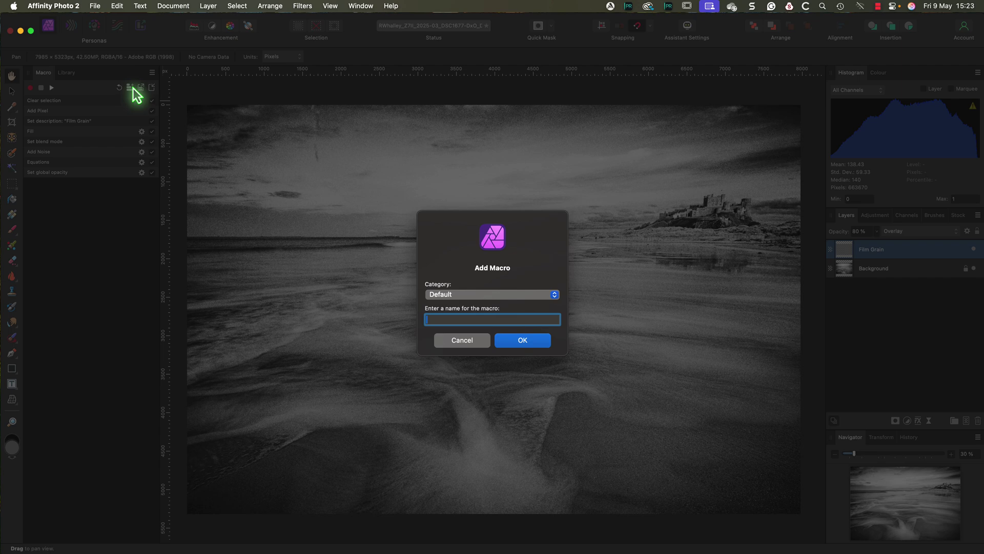
pyautogui.click(542, 296)
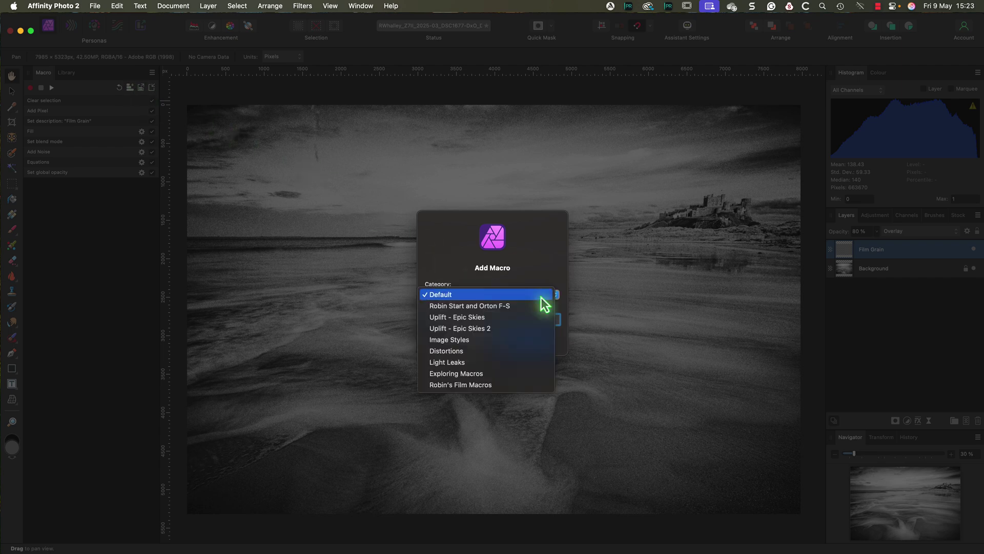
pyautogui.click(507, 385)
pyautogui.write('Basic Film Grai')
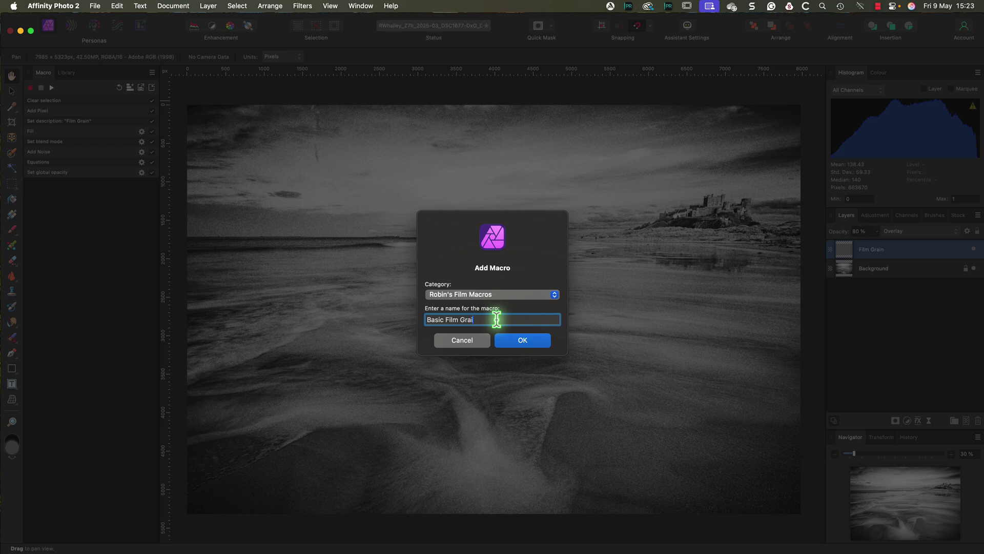
pyautogui.write('n Layer')
pyautogui.click(520, 343)
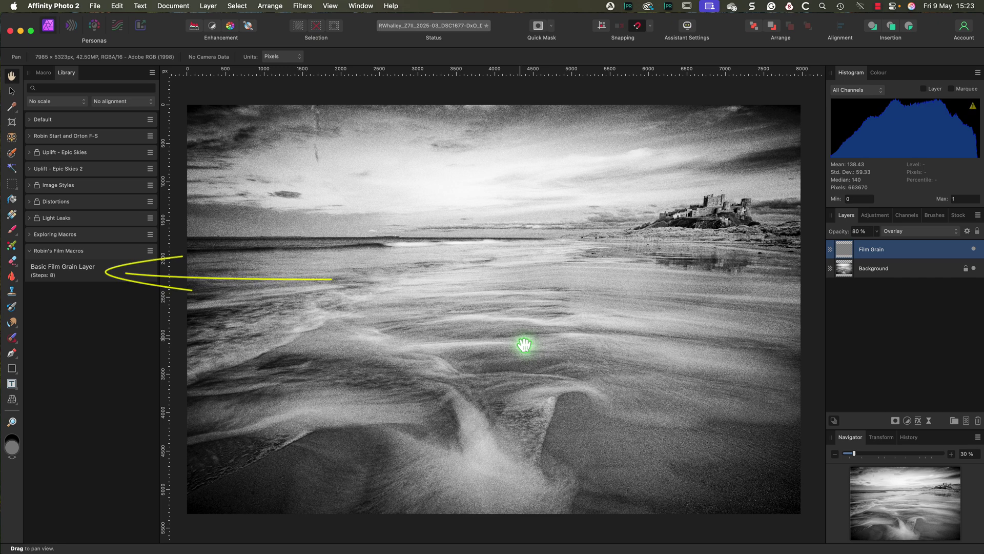
# Clear the recorder and run Basic Film Grain Layer from the Library at 54% opacity
pyautogui.click(44, 73)
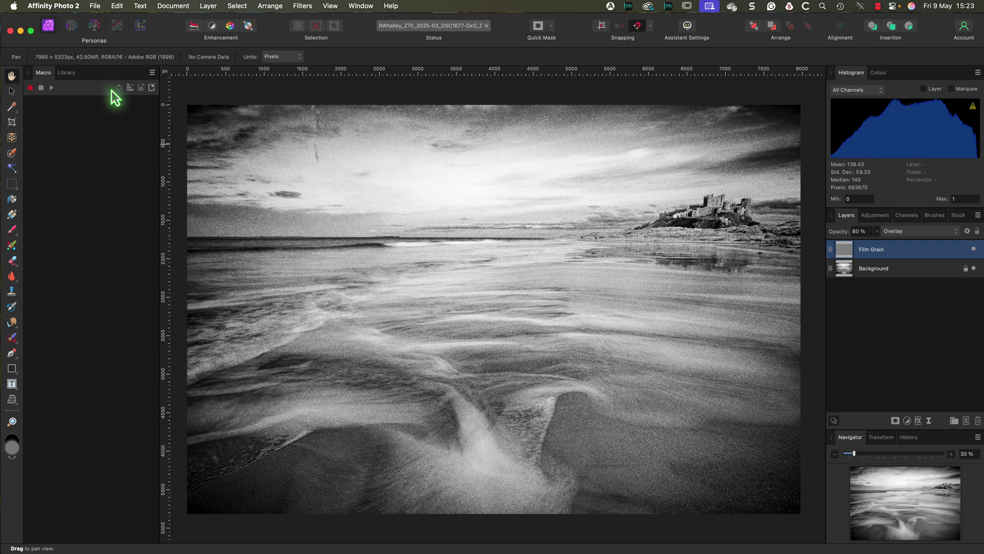
pyautogui.click(67, 74)
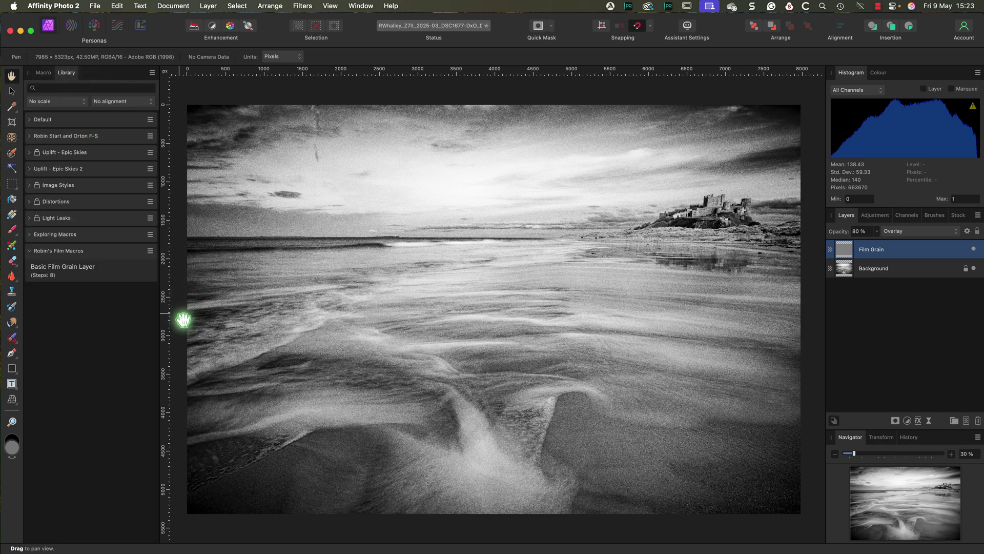
pyautogui.click(56, 272)
pyautogui.moveTo(708, 424); pyautogui.dragTo(660, 379)
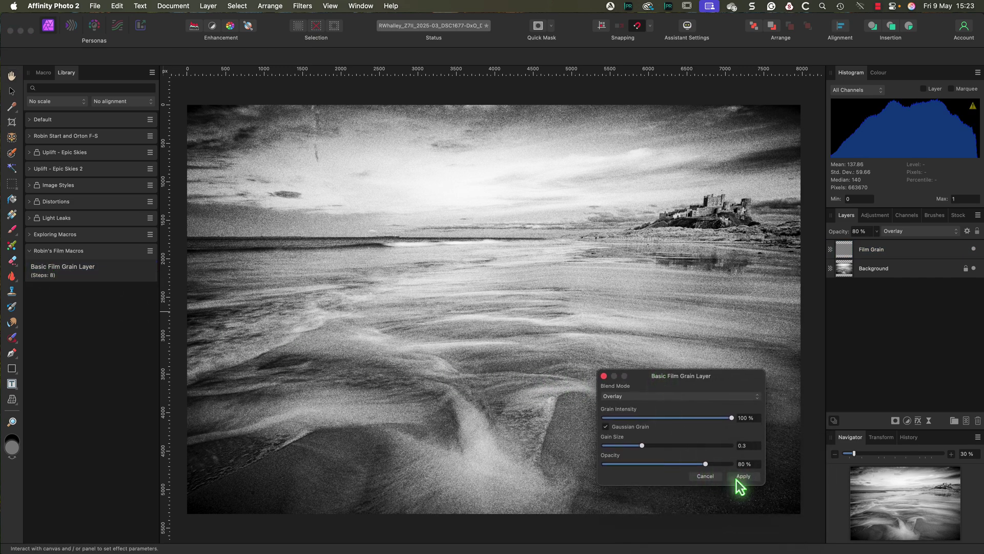
pyautogui.moveTo(706, 464); pyautogui.dragTo(673, 464)
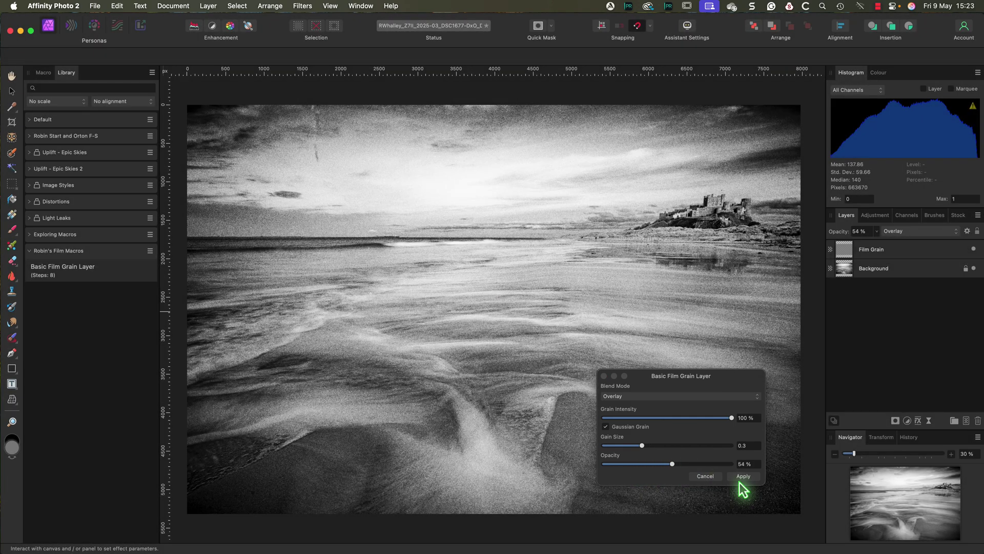
pyautogui.click(743, 476)
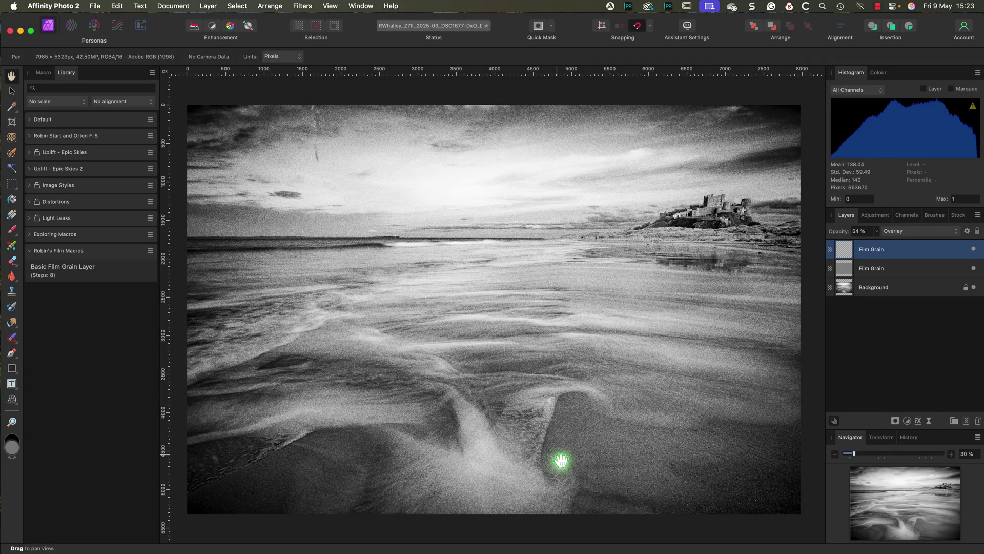